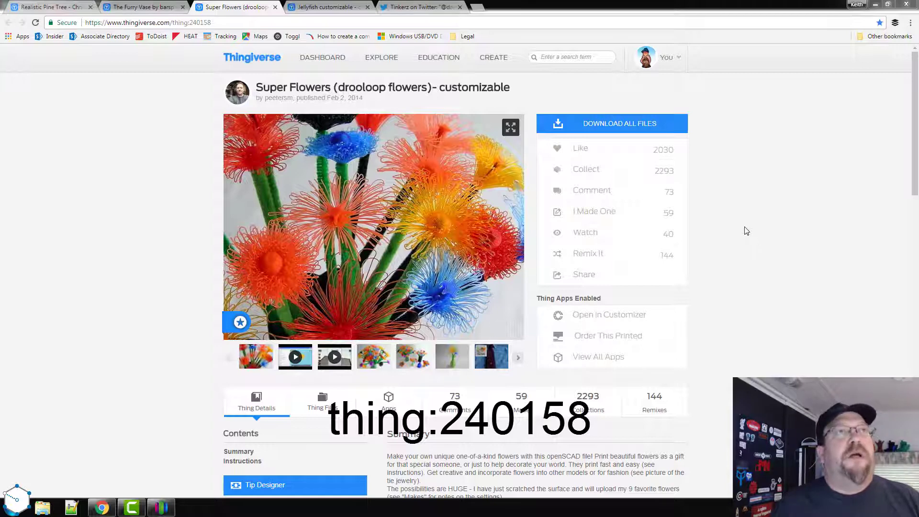
- View the Jellyfish design and the tweeted jellyfish chess photo, then go to The Furry Vase page
left_click(321, 8)
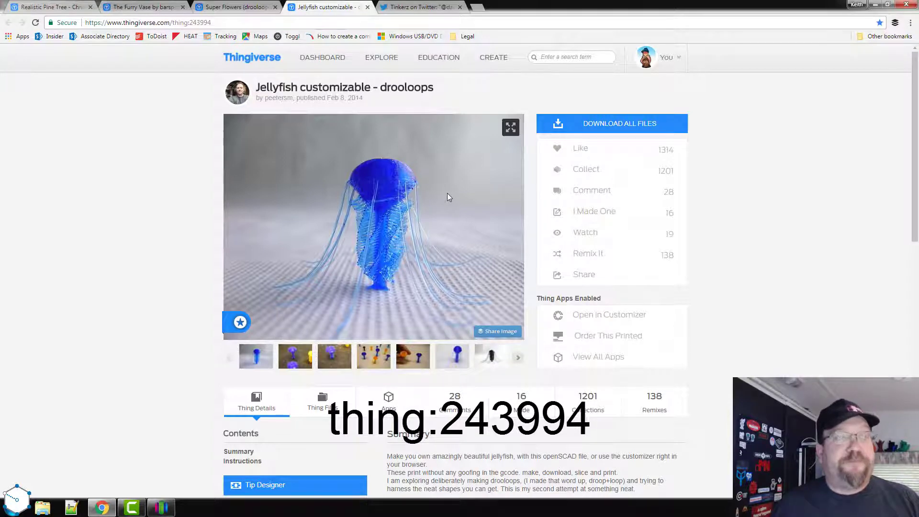
left_click(433, 7)
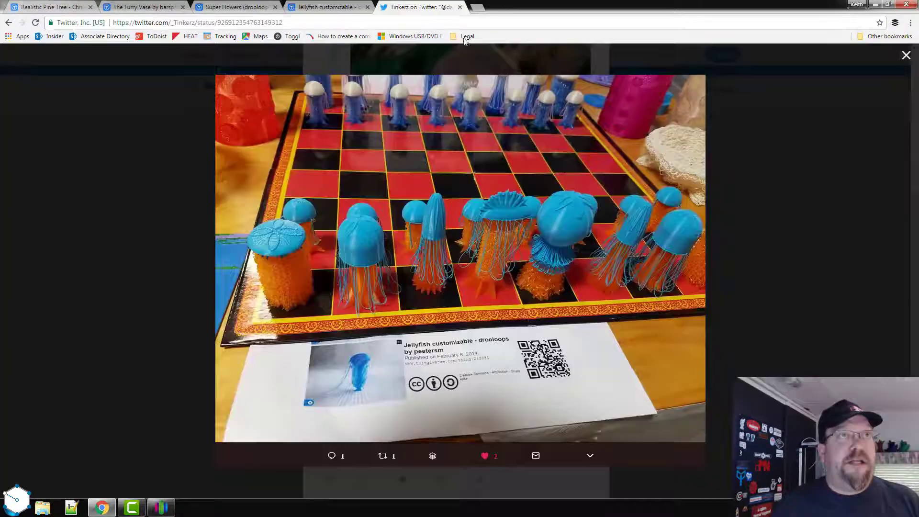
mouse_move(534, 148)
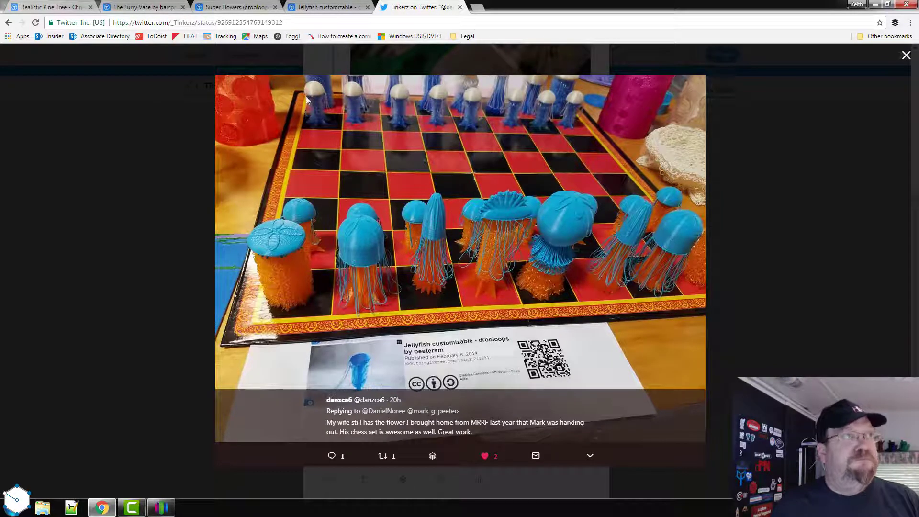
left_click(144, 7)
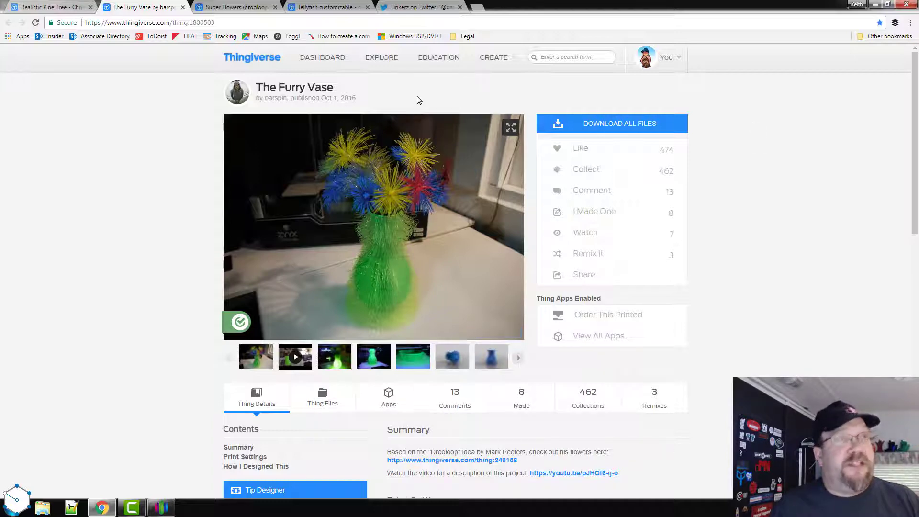
- Go to the Realistic Pine Tree ornament page and read its Print Settings and Notes
left_click(65, 8)
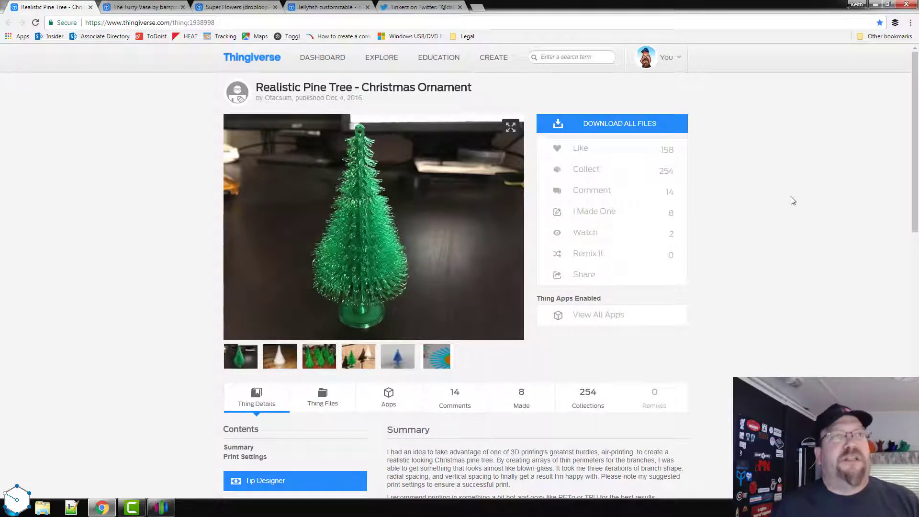
scroll(793, 201, "down", 9)
scroll(792, 201, "up", 5)
scroll(793, 201, "down", 6)
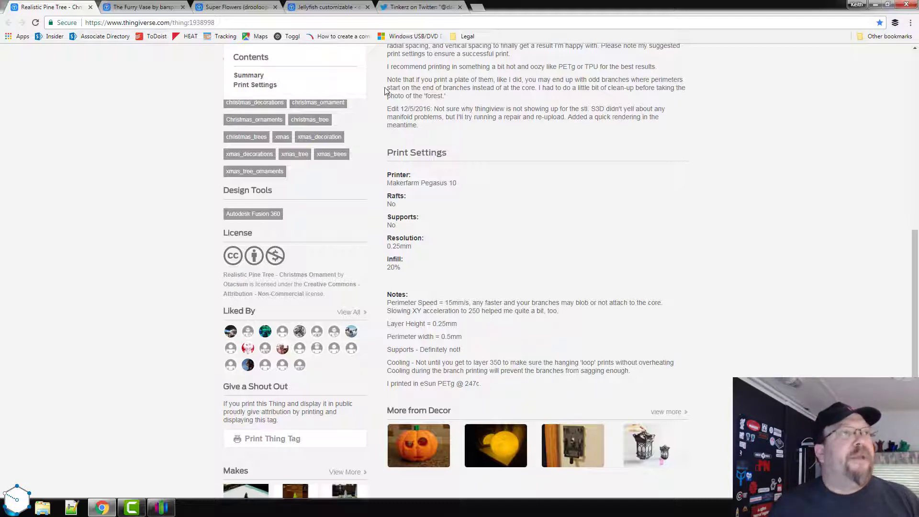
scroll(450, 239, "up", 9)
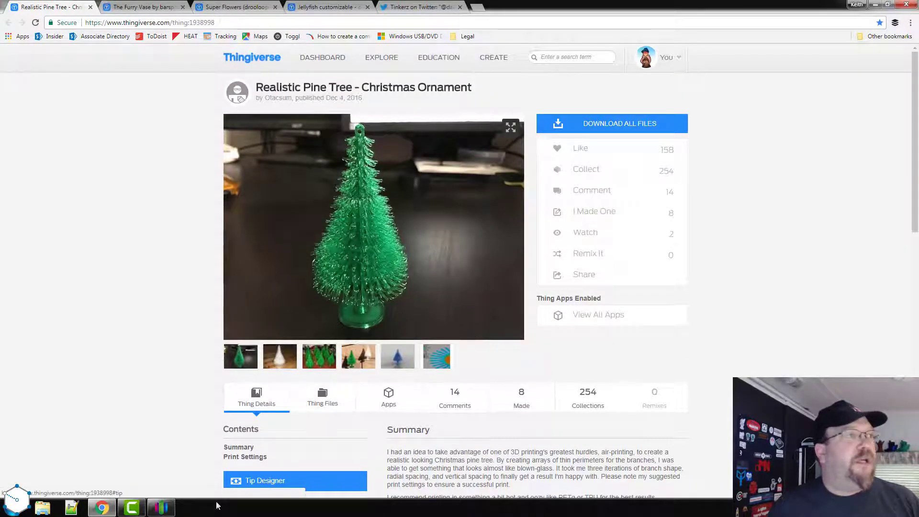
- Bring Simplify3D forward and reset the build volume to its default view
left_click(162, 508)
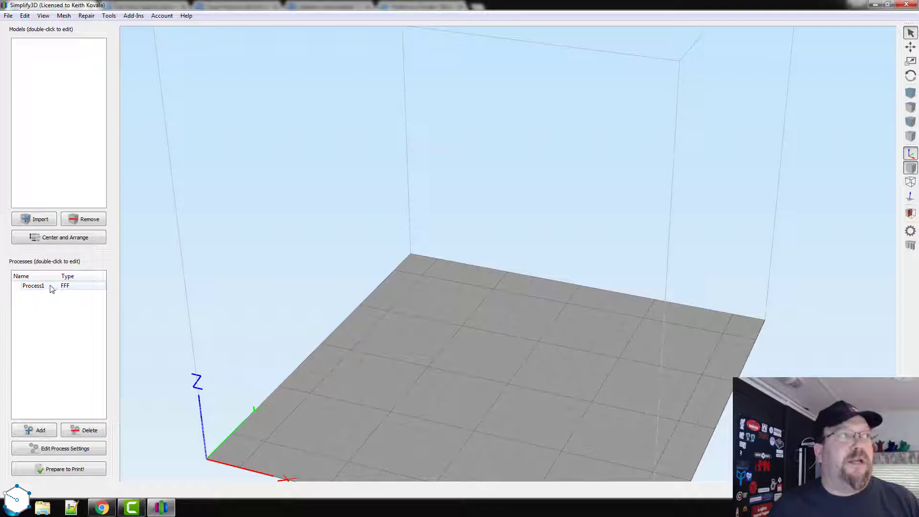
left_click(61, 241)
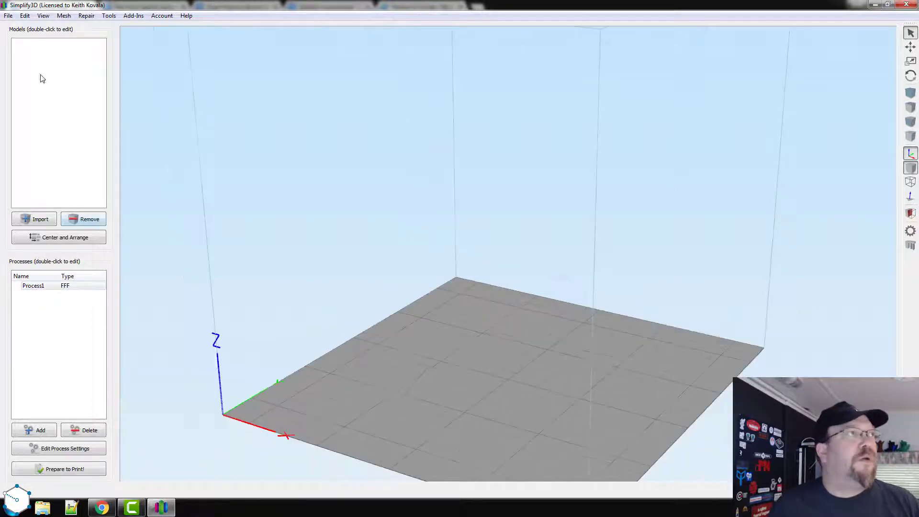
- Import Realistic-Tree-V3.stl onto the build plate and select Process1
left_click(40, 219)
left_click(254, 123)
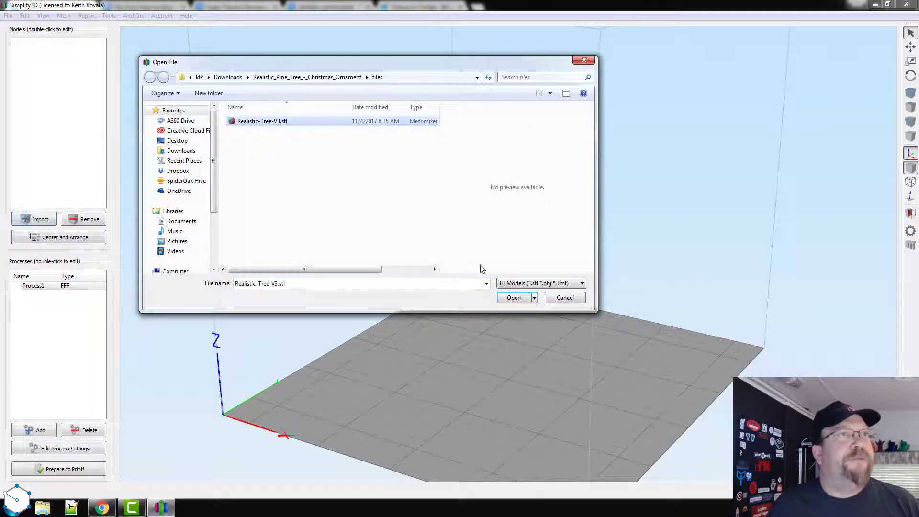
left_click(513, 298)
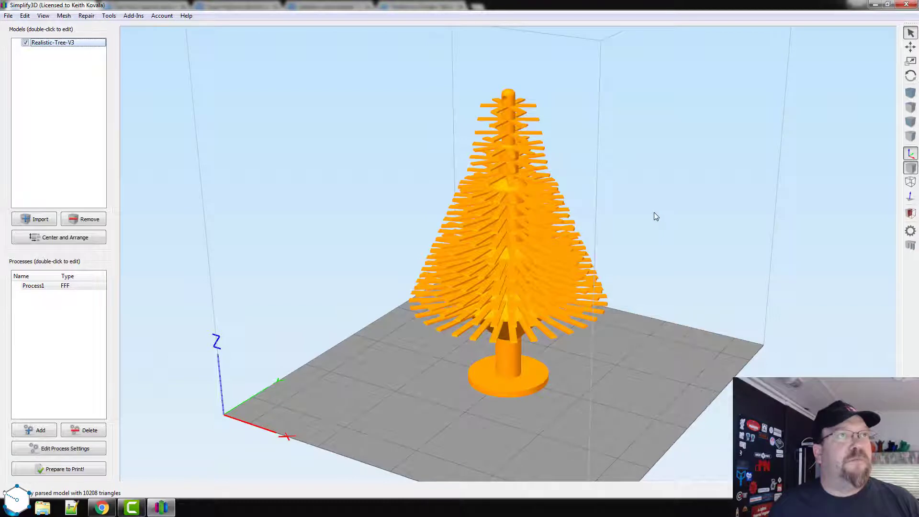
left_click(56, 288)
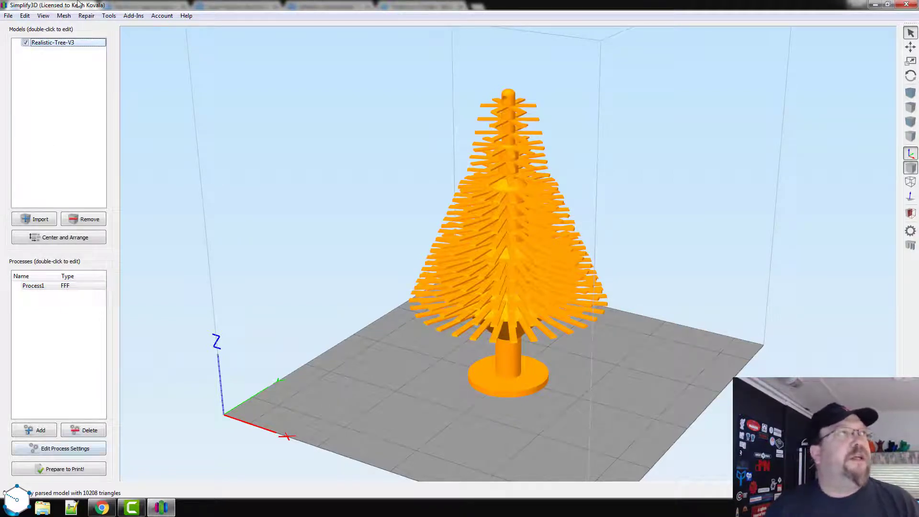
- Use the Variable Settings Wizard to add split heights 26.75 mm and 87.75 mm, then split Process1
left_click(109, 15)
left_click(144, 74)
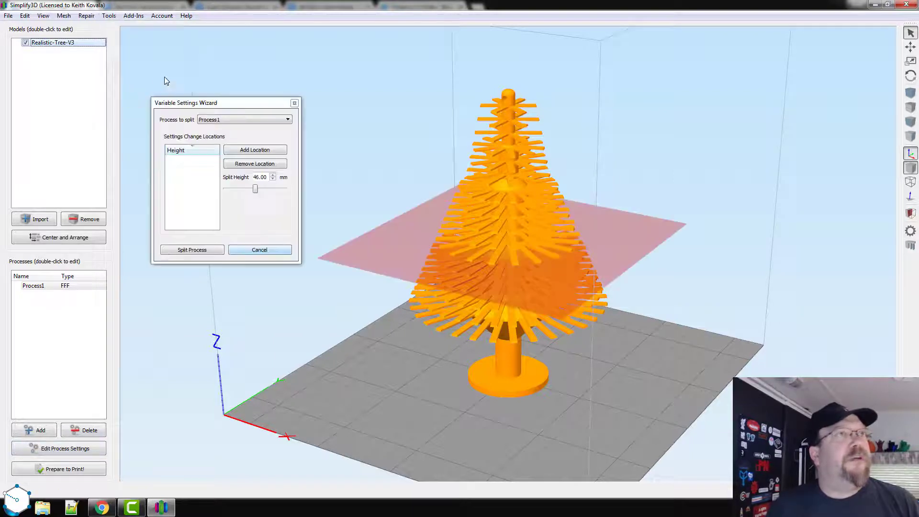
left_click(266, 177)
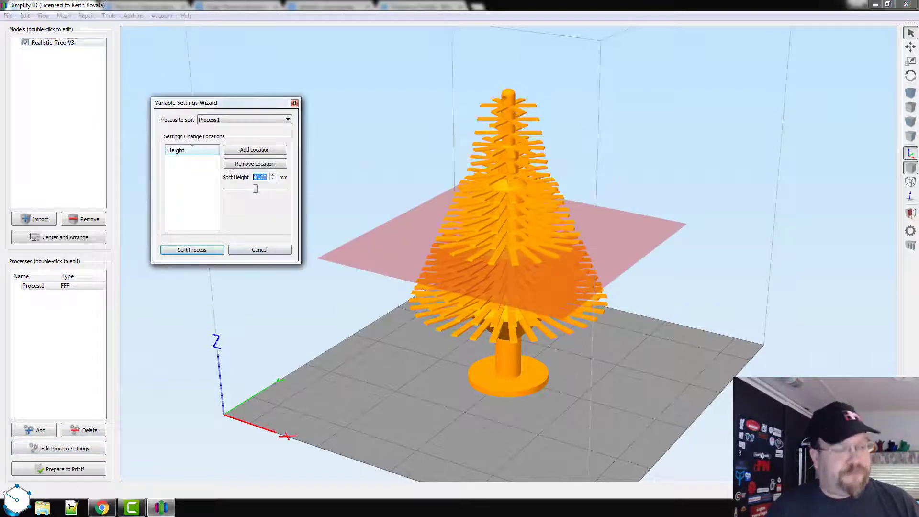
type("26.75")
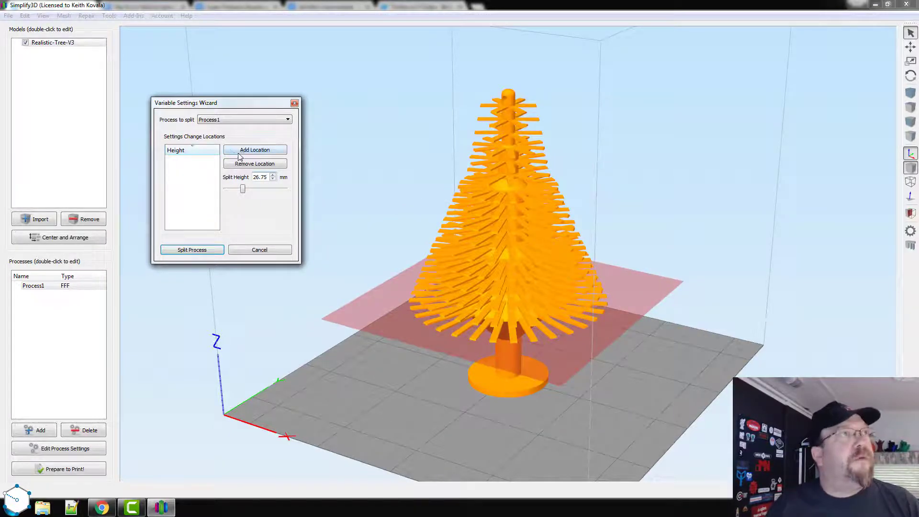
left_click(241, 152)
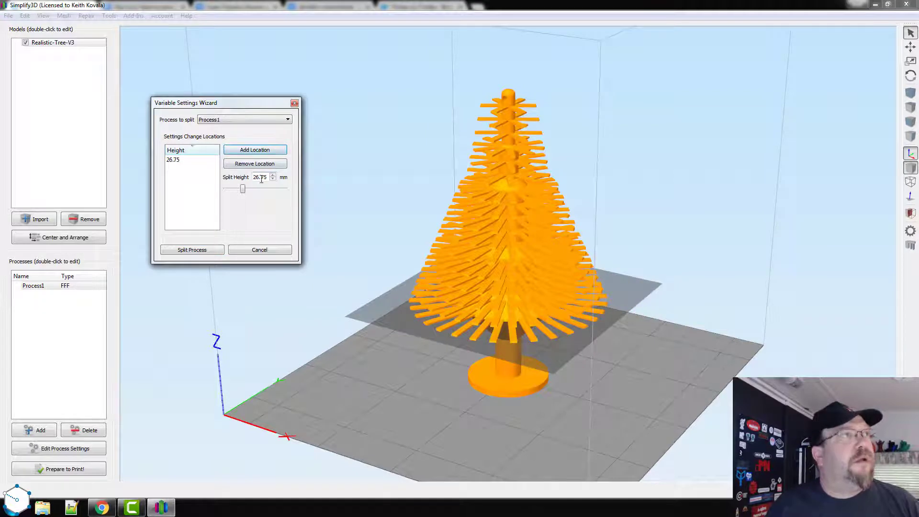
left_click_drag(260, 178, 240, 179)
type("87")
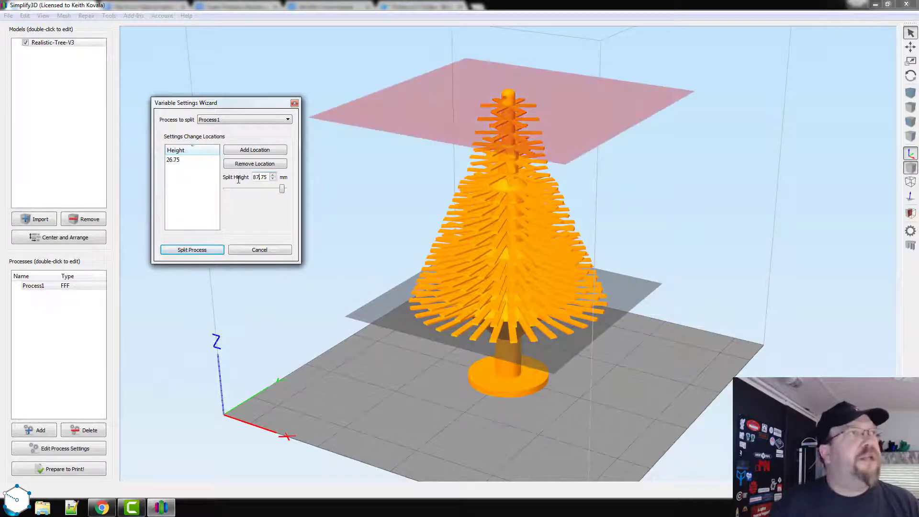
left_click_drag(360, 197, 450, 223)
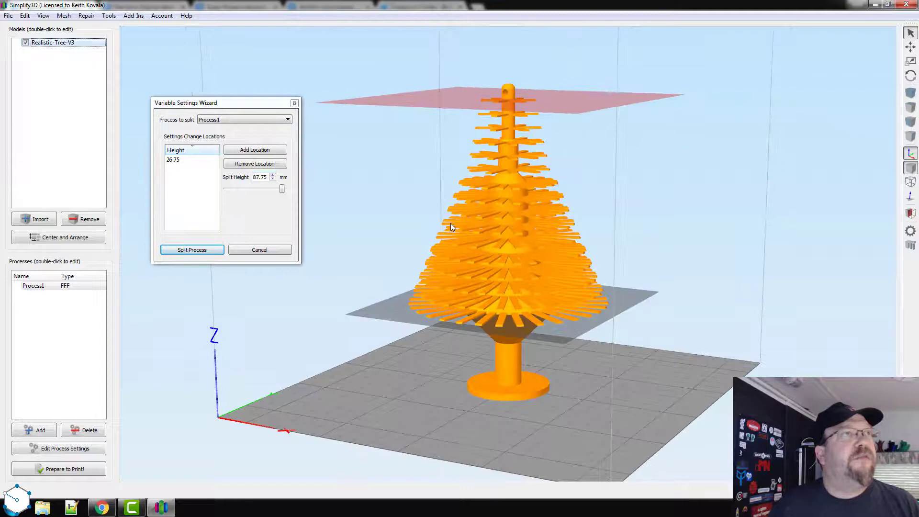
left_click(243, 149)
left_click(208, 249)
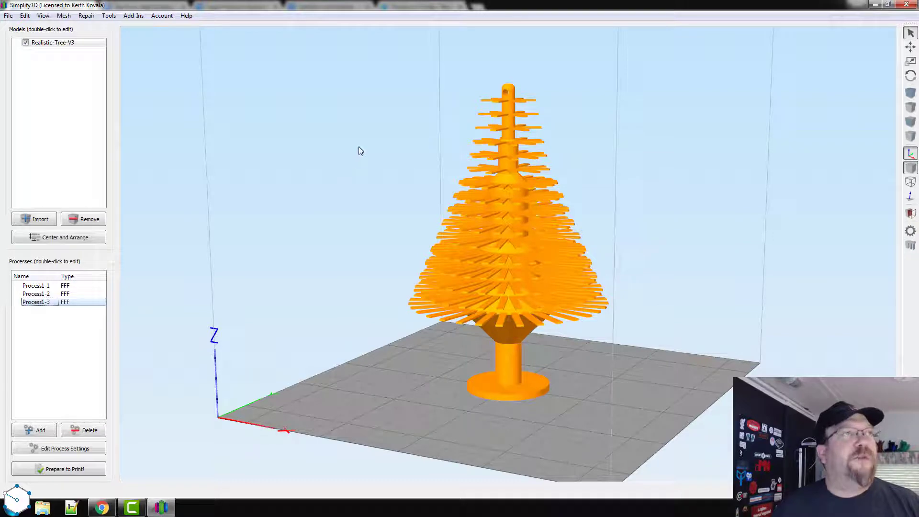
- Open Process1-1's layer settings, then switch to the browser to check the print notes
left_click(50, 287)
double_click(51, 288)
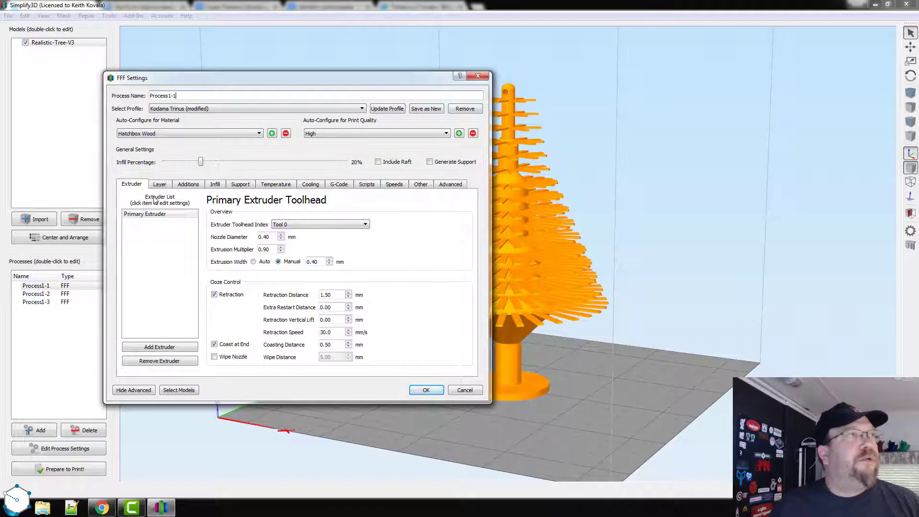
left_click(159, 185)
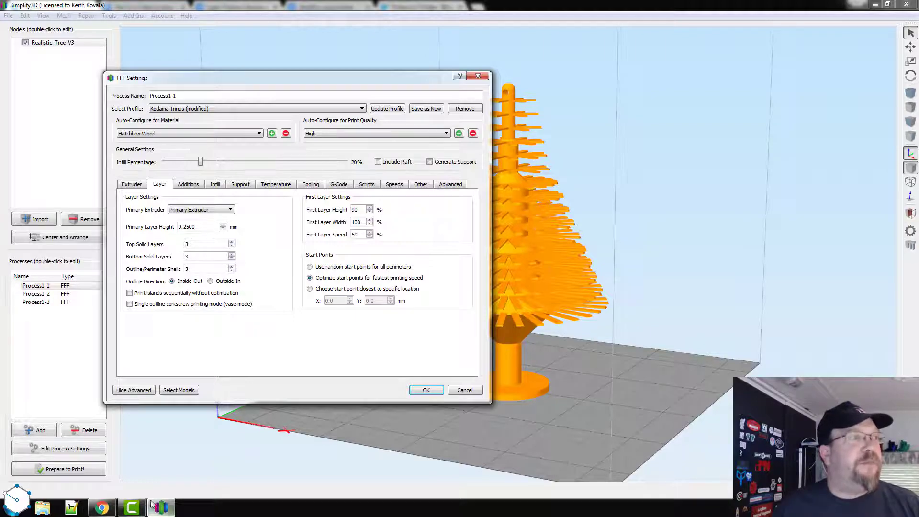
left_click(101, 508)
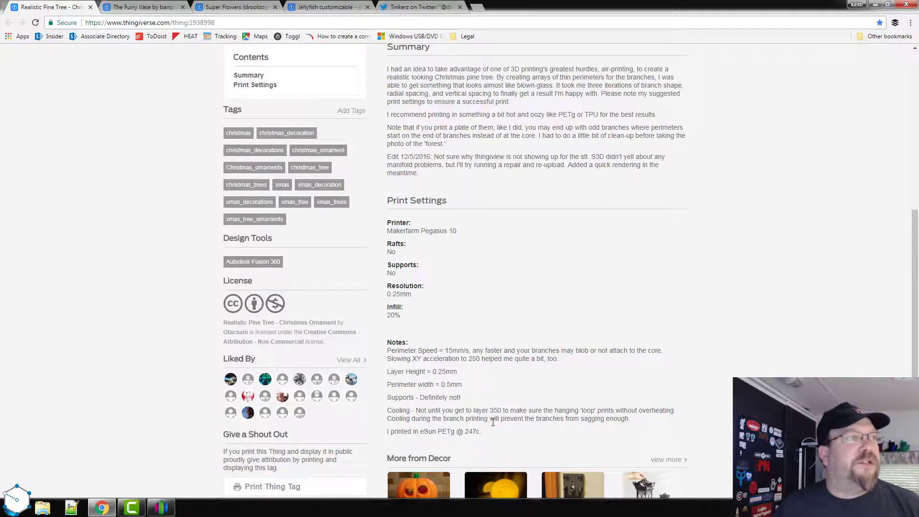
- Return to Simplify3D's Process1-1 layer settings with 0.2500 mm layer height
mouse_move(170, 511)
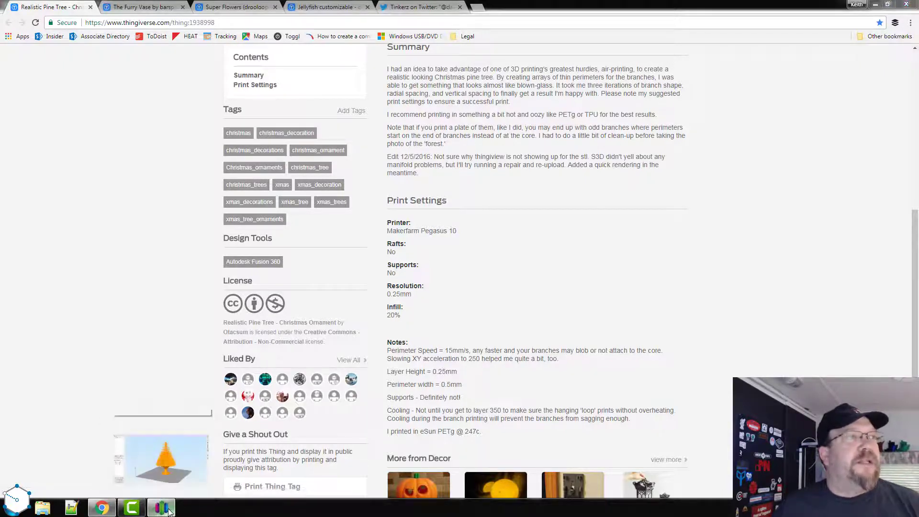
left_click(119, 448)
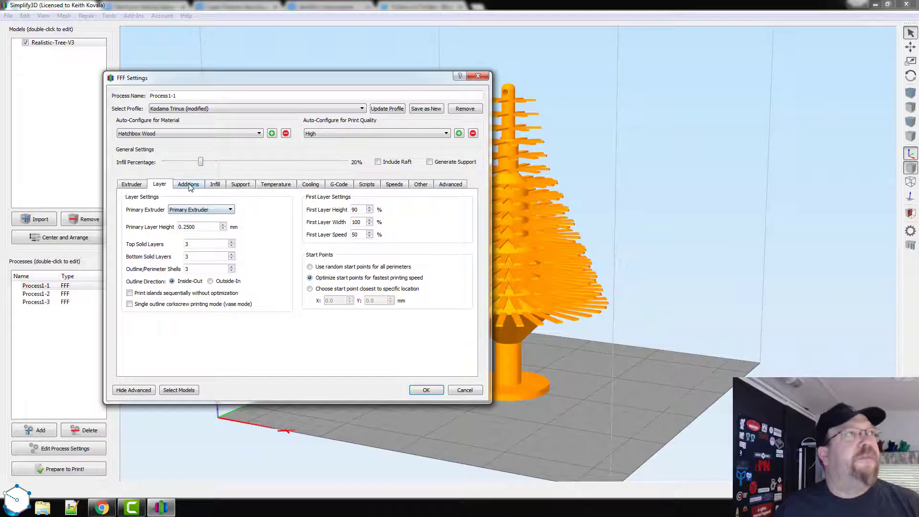
- Review Process1-1's infill, support, temperature, cooling, G-Code, scripts, speed and other settings
left_click(213, 186)
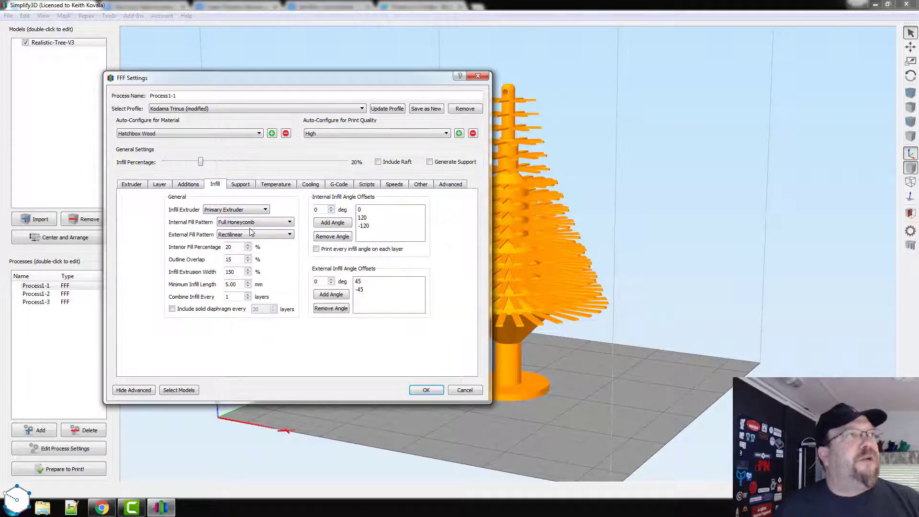
left_click(244, 185)
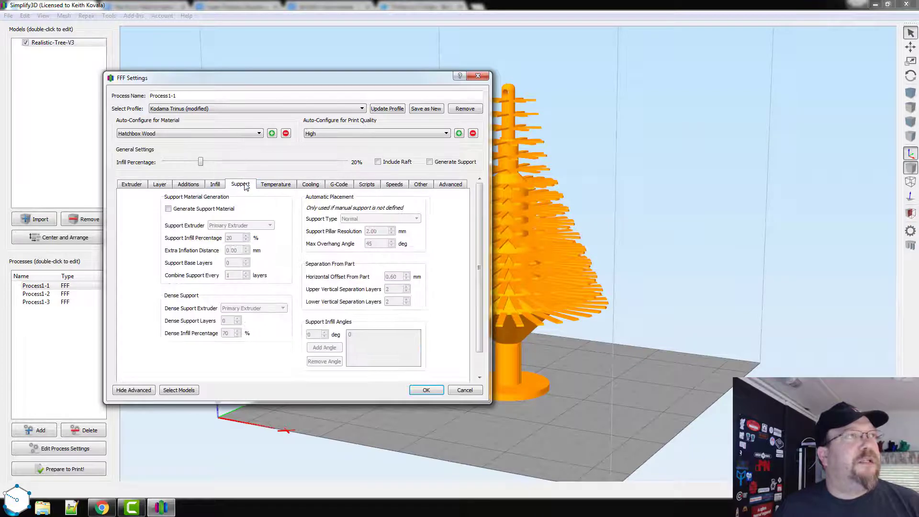
left_click(275, 185)
left_click(188, 214)
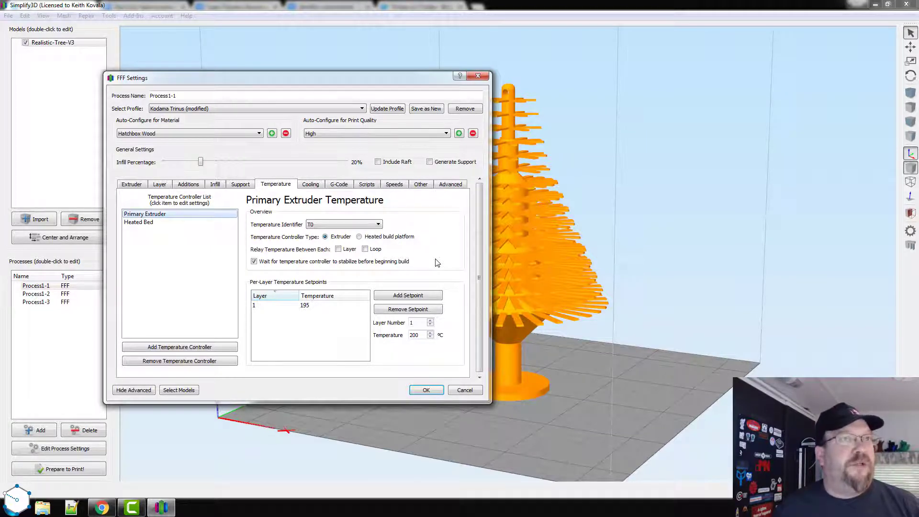
left_click(309, 187)
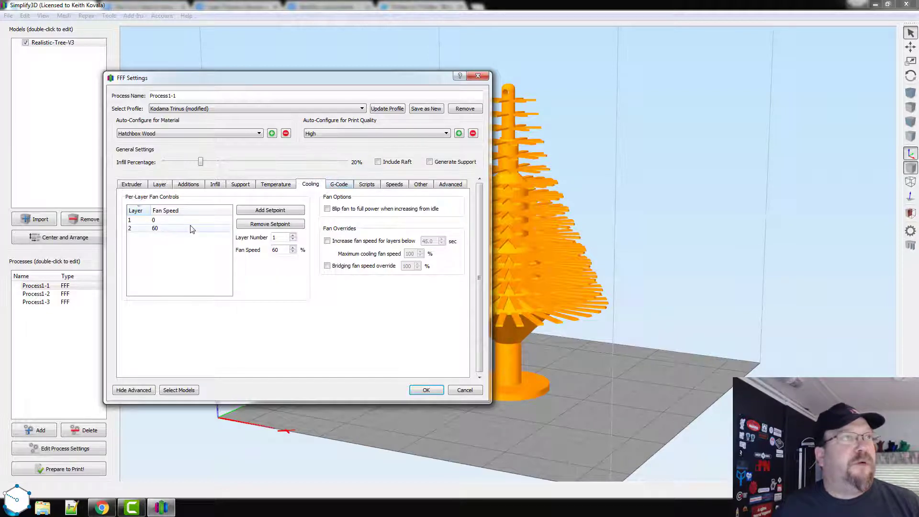
mouse_move(191, 229)
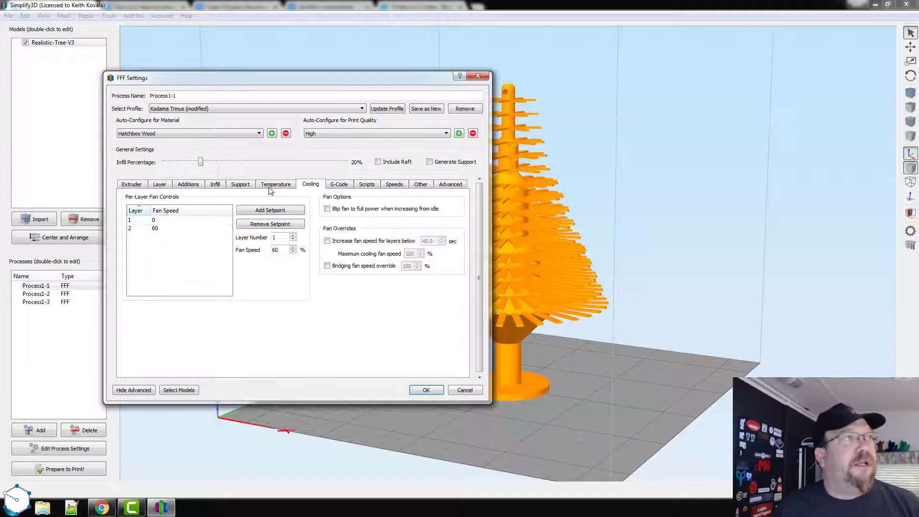
left_click(338, 186)
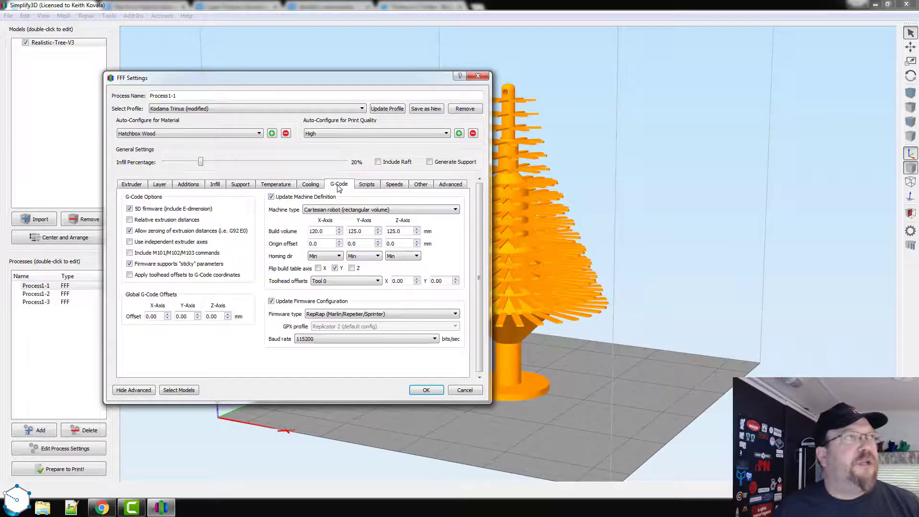
left_click(366, 185)
left_click(394, 185)
left_click(420, 185)
- Set Internal Thin Wall Type to Perimeters only and accept the Process1-1 settings
left_click(450, 186)
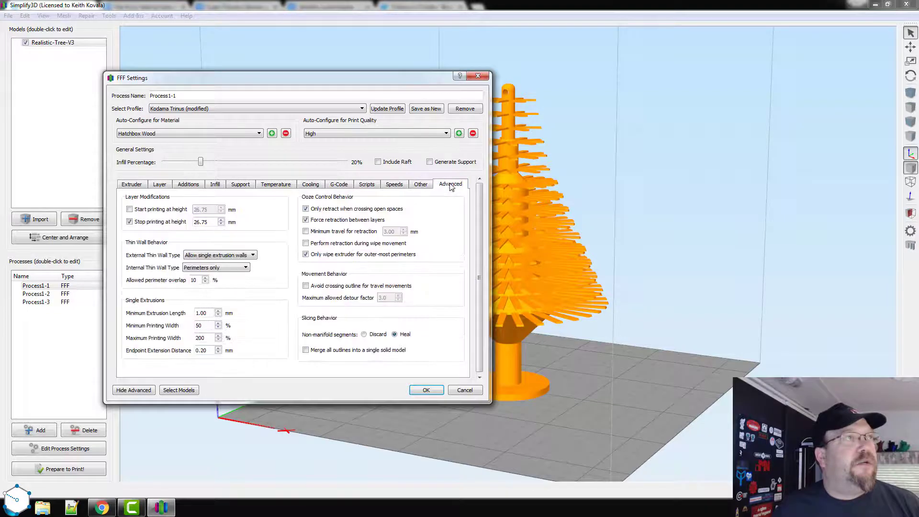
left_click(244, 270)
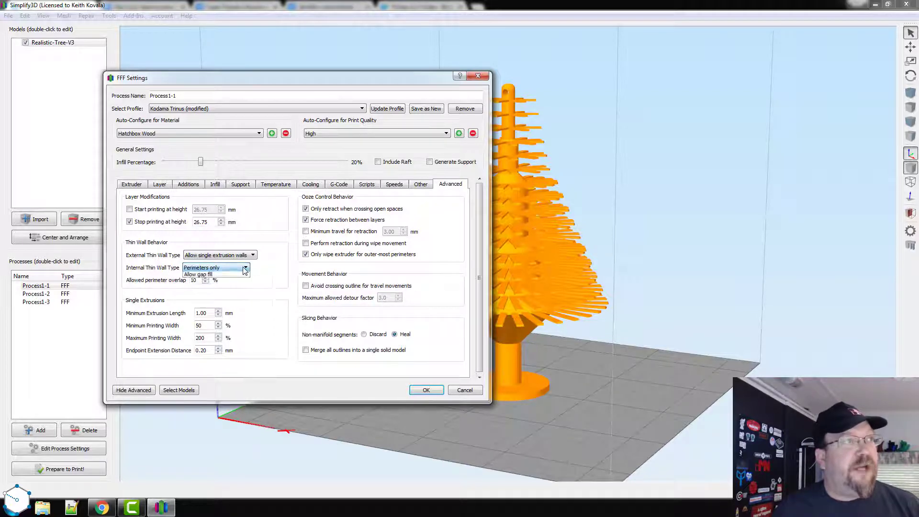
left_click(276, 276)
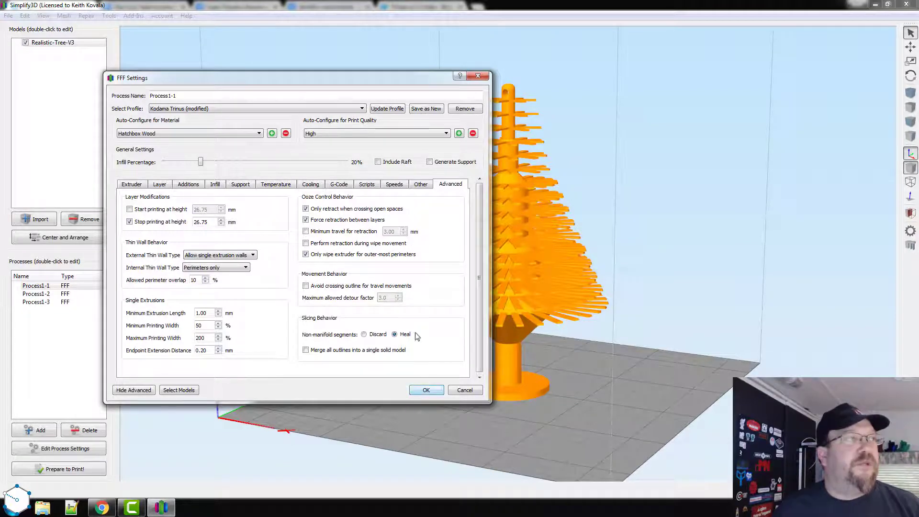
left_click(425, 391)
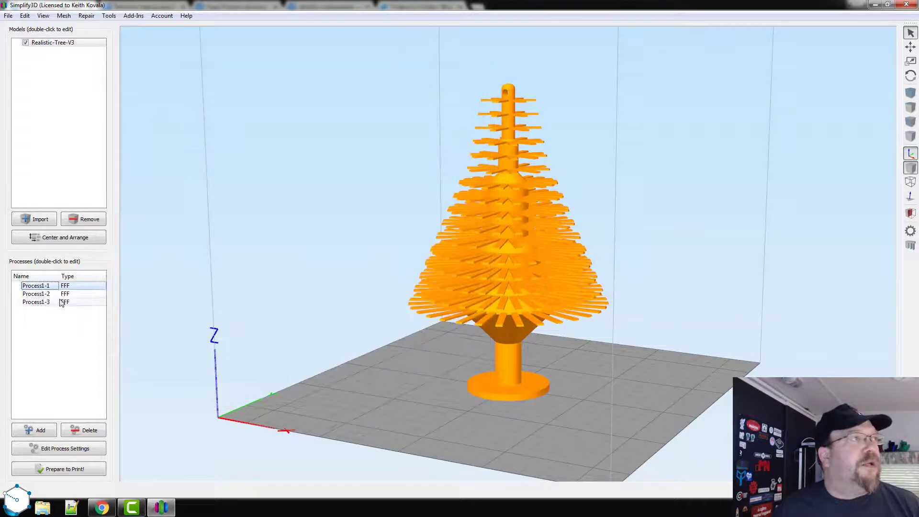
- Open Process1-2's settings and check its layer, perimeter shell, additions, infill and support values
double_click(57, 294)
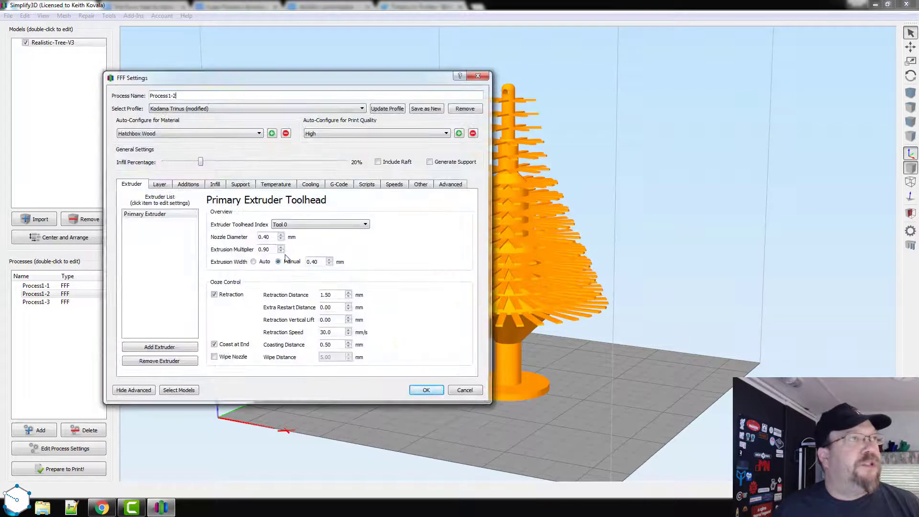
left_click(165, 186)
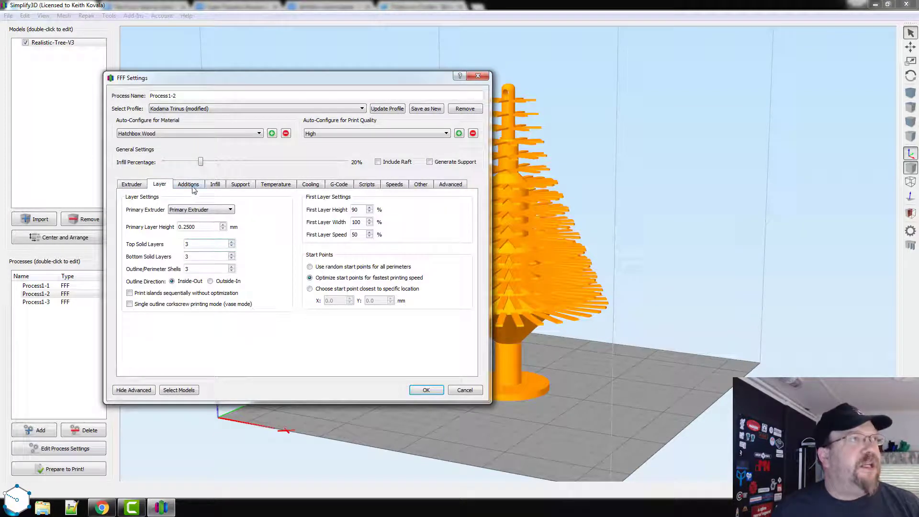
left_click(204, 268)
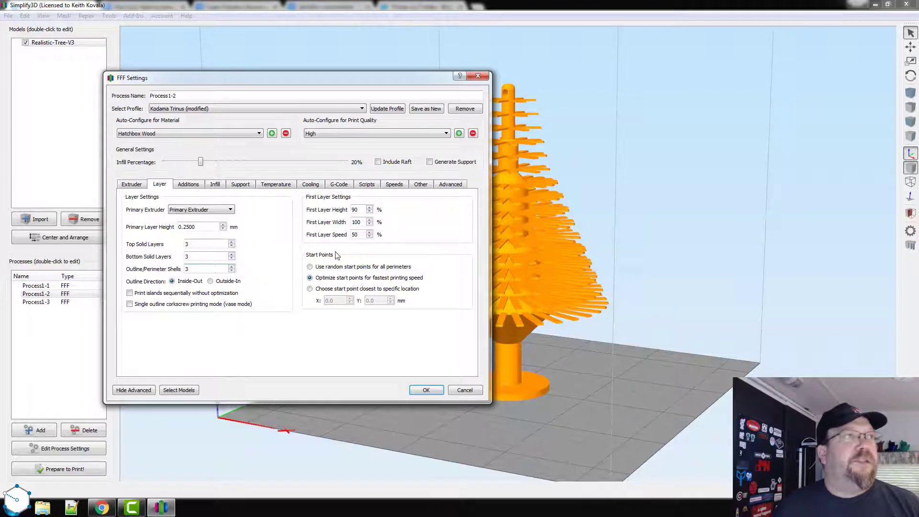
left_click(188, 185)
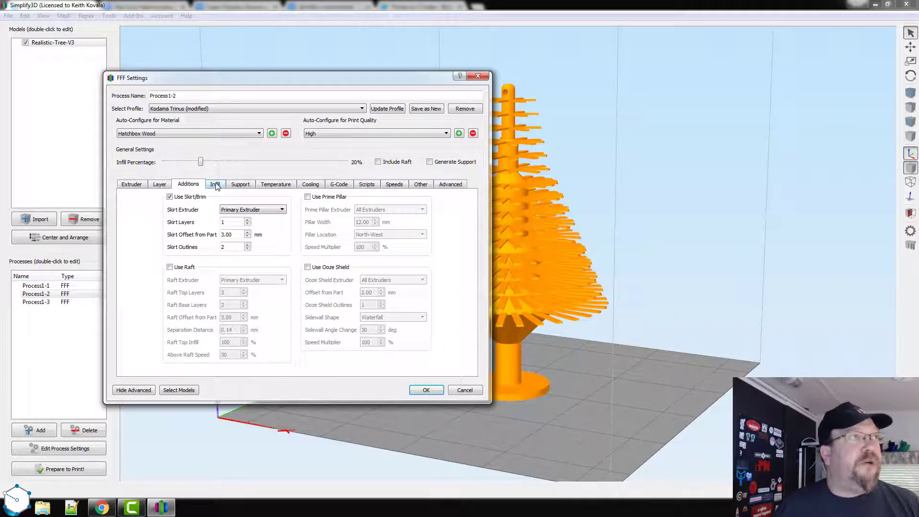
left_click(215, 185)
left_click(240, 185)
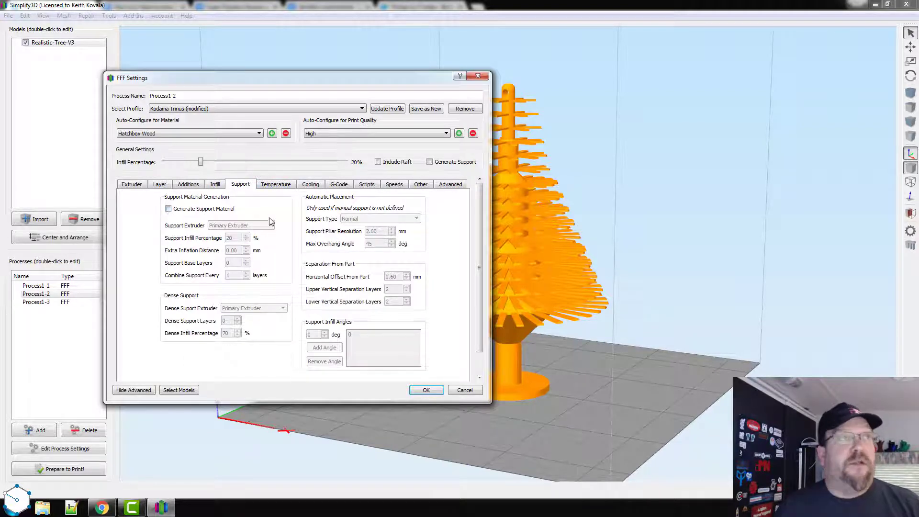
left_click(276, 184)
- Set the extruder temperature setpoint to 215 °C and remove the layer-2 fan setpoint
left_click(202, 214)
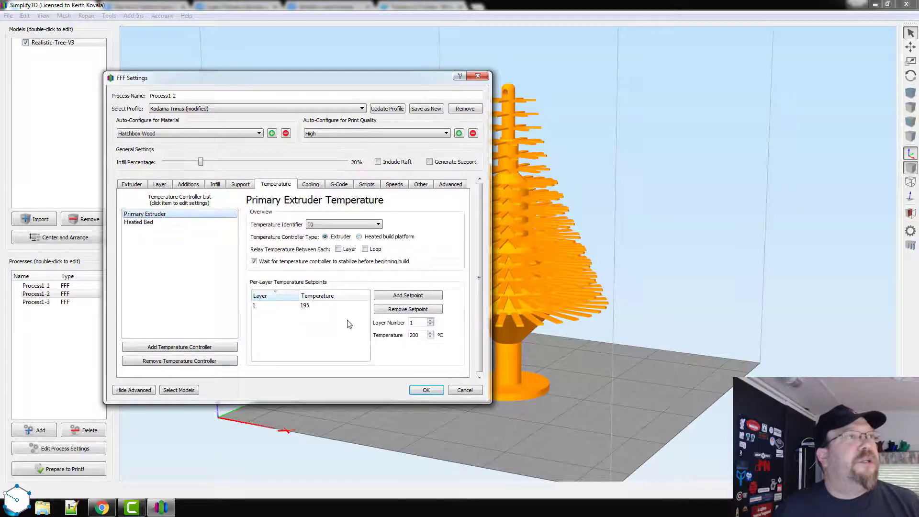
double_click(313, 306)
type("215")
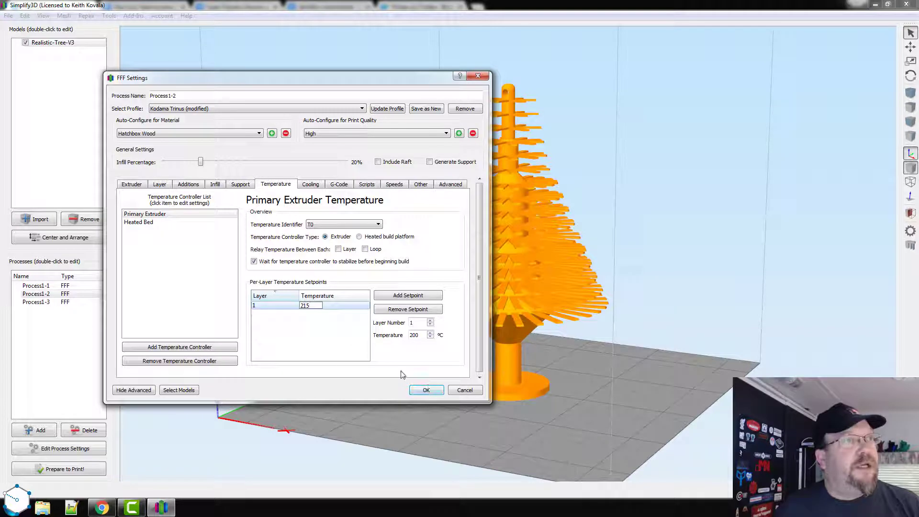
left_click(334, 320)
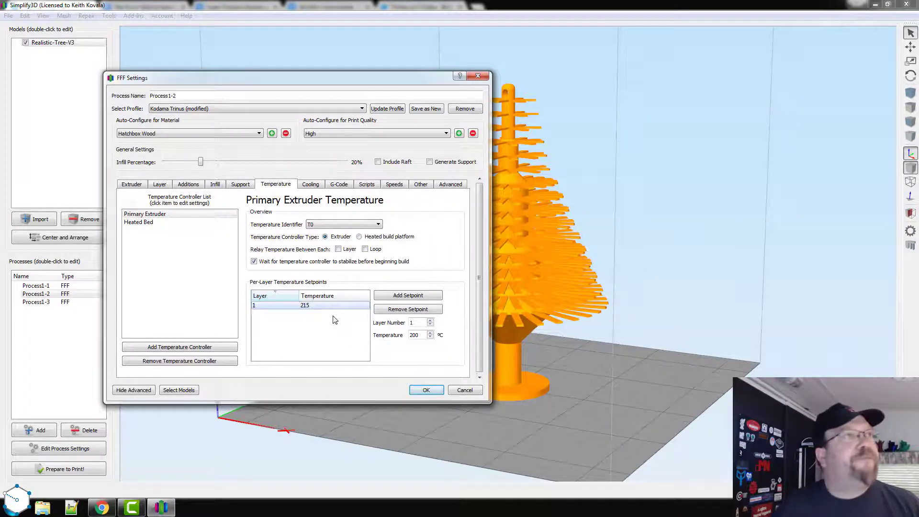
left_click(311, 184)
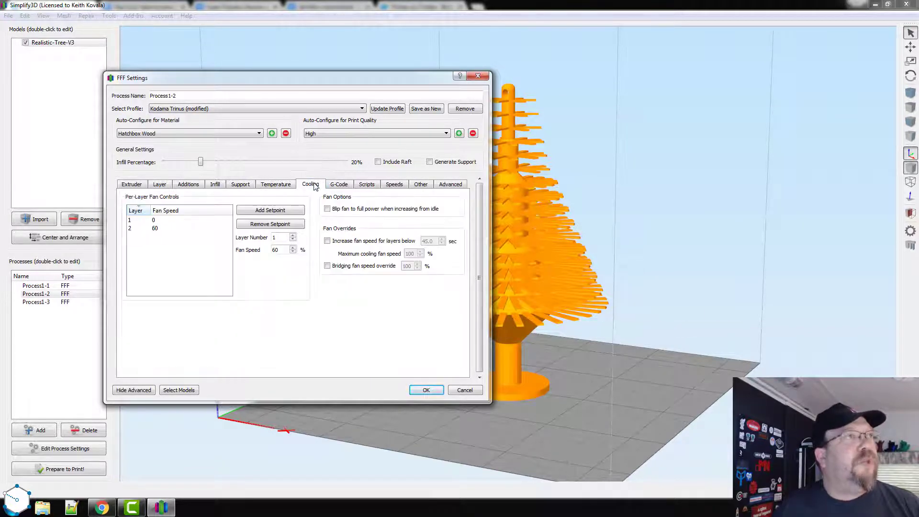
left_click(174, 229)
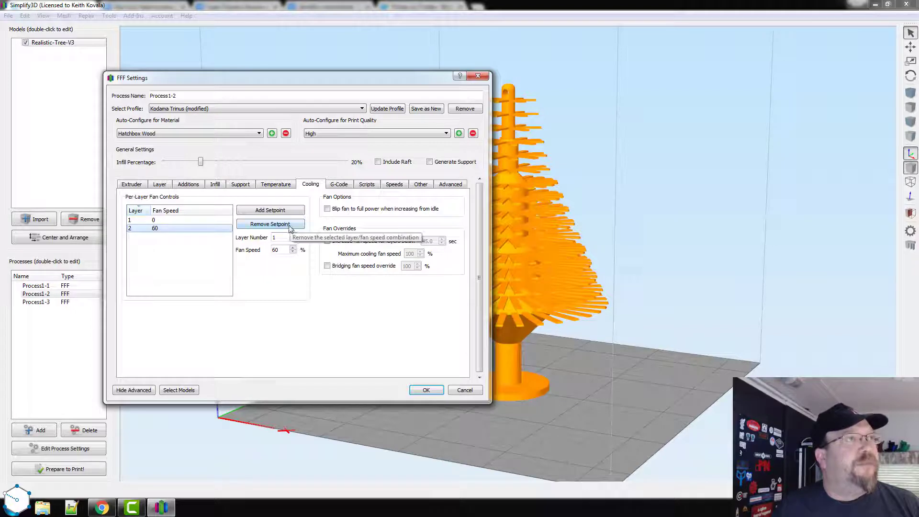
left_click(290, 225)
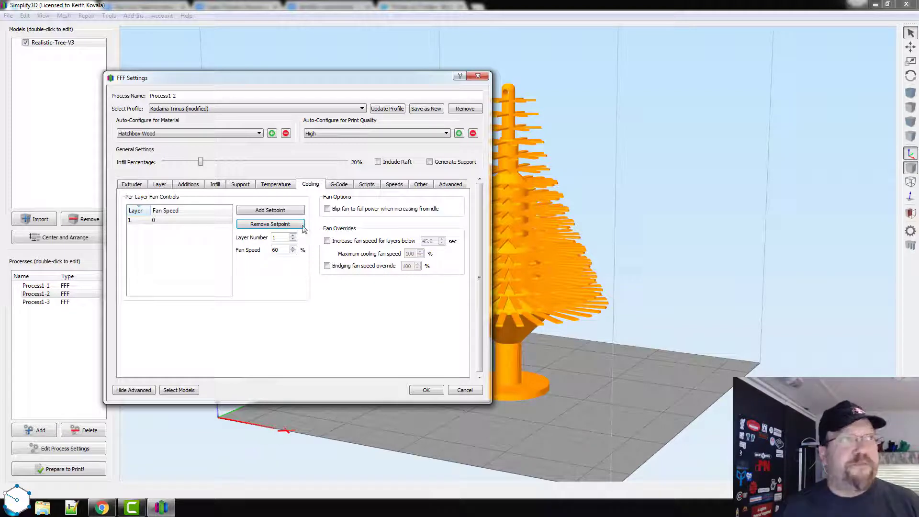
- Set a 15 mm/s default printing speed, limit printing to 26.75–87.75 mm, and accept
left_click(334, 188)
left_click(367, 185)
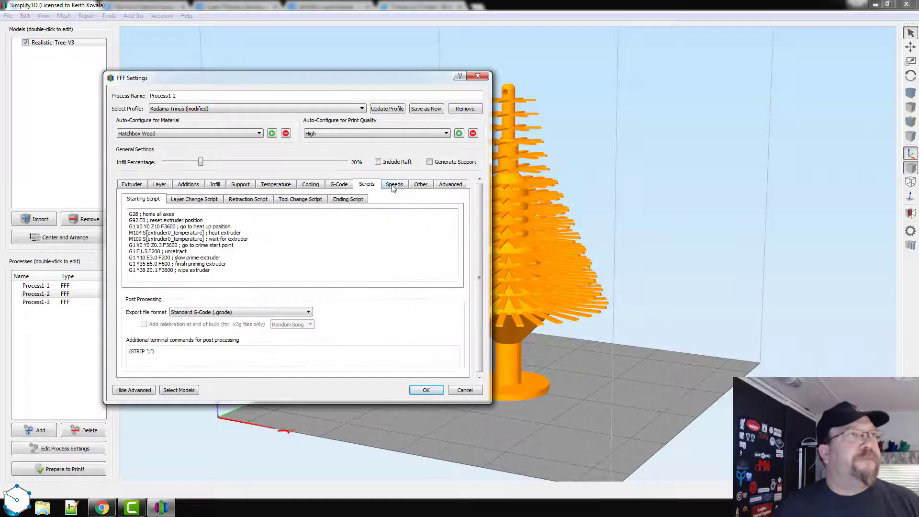
left_click(396, 187)
left_click_drag(220, 211, 186, 210)
type("15")
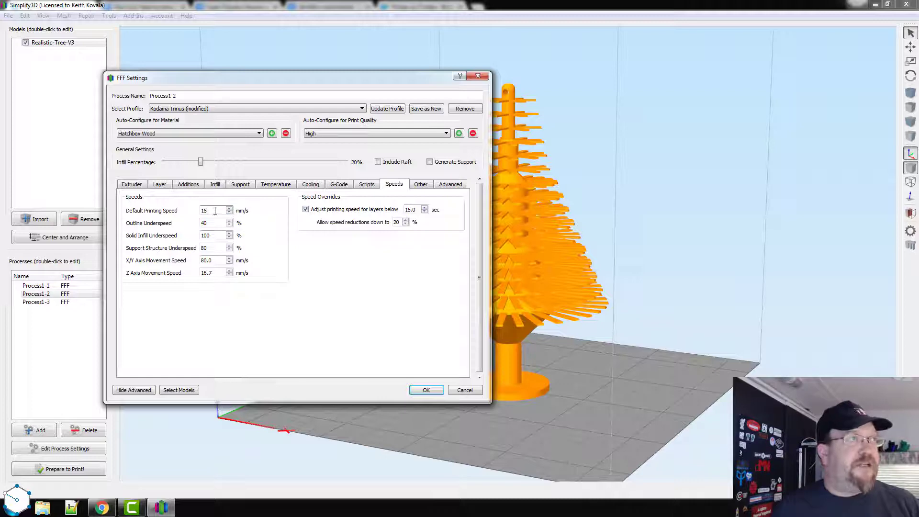
left_click(421, 184)
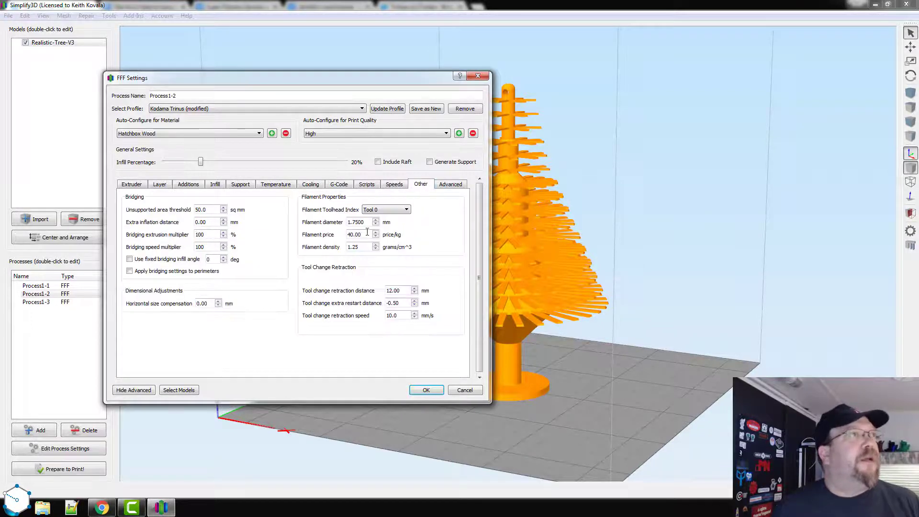
left_click(451, 184)
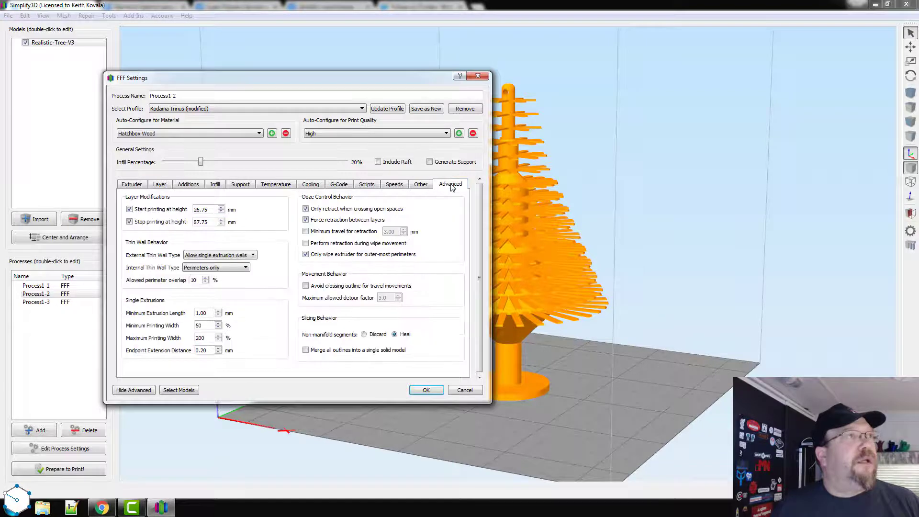
left_click(434, 394)
- Open Process1-3's settings and review its Layer, Additions, Infill, Support and Temperature tabs
left_click(39, 304)
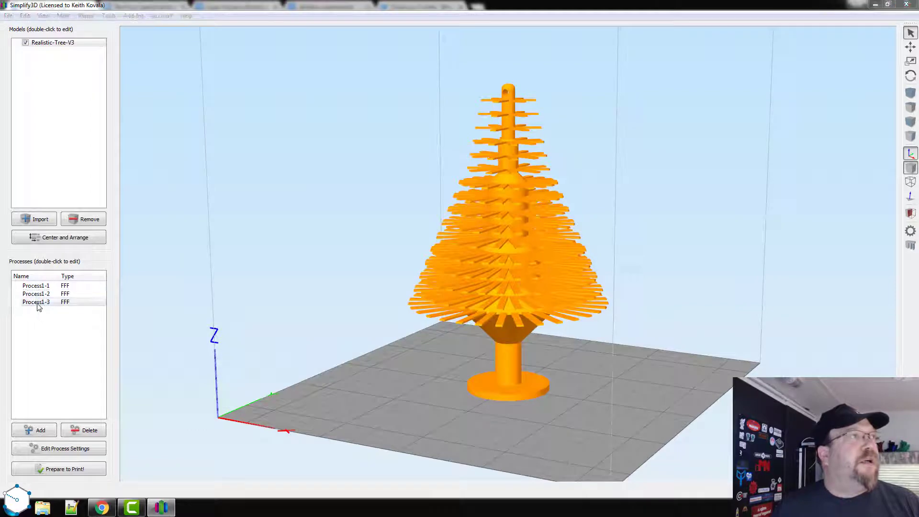
double_click(39, 304)
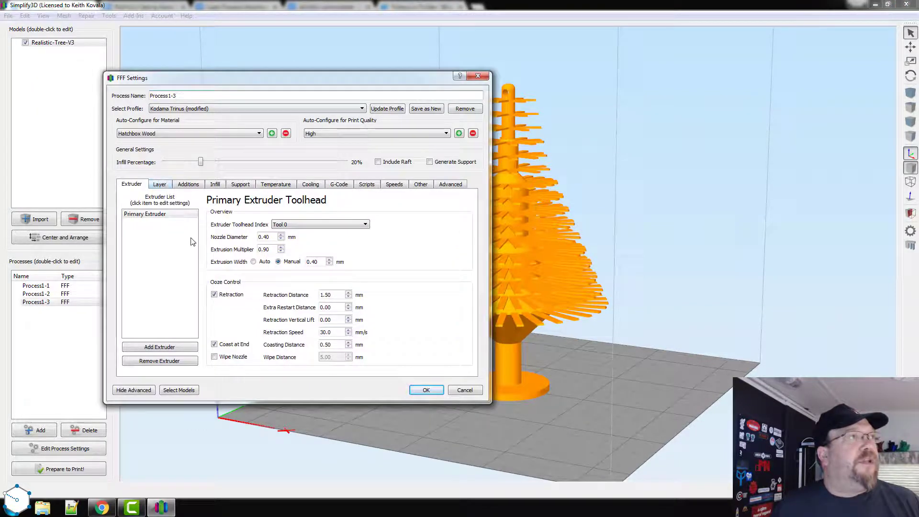
left_click(161, 186)
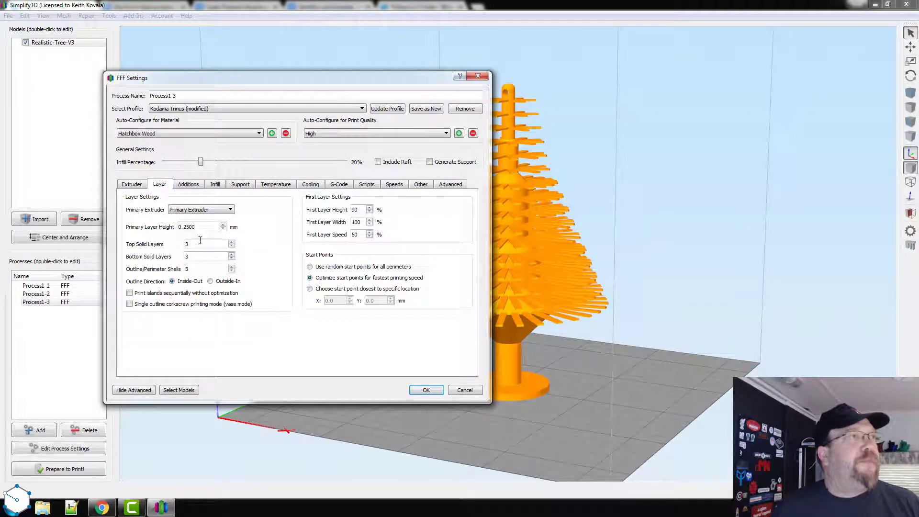
left_click(186, 185)
left_click(214, 185)
left_click(239, 187)
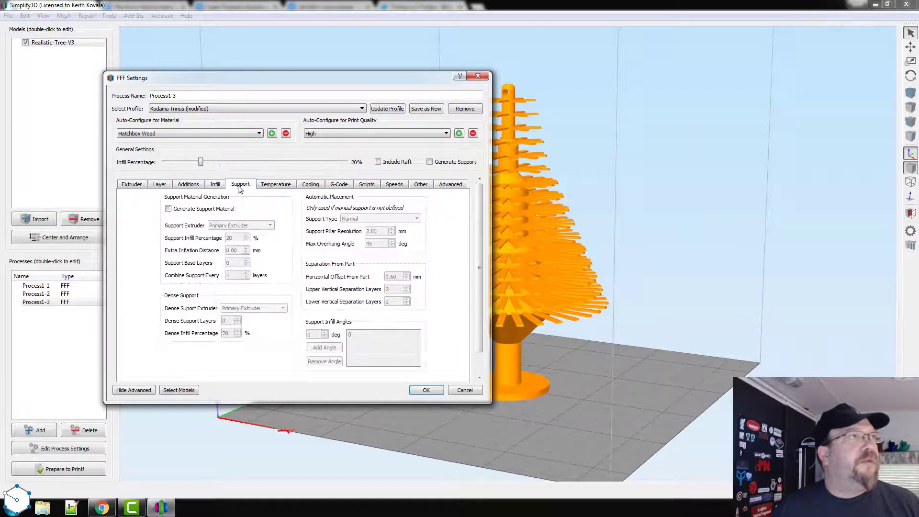
left_click(271, 186)
left_click(220, 215)
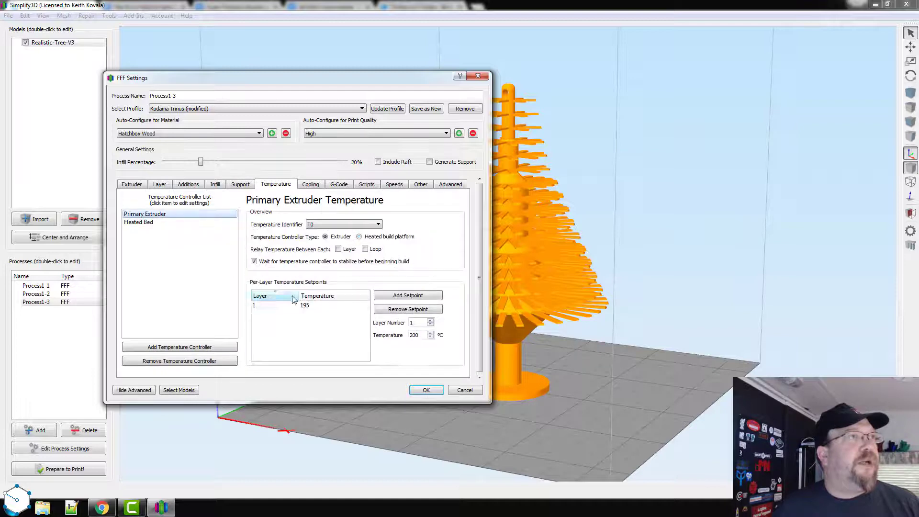
- Keep the second cooling fan setpoint at layer 2 and set its fan speed to 100
left_click(310, 184)
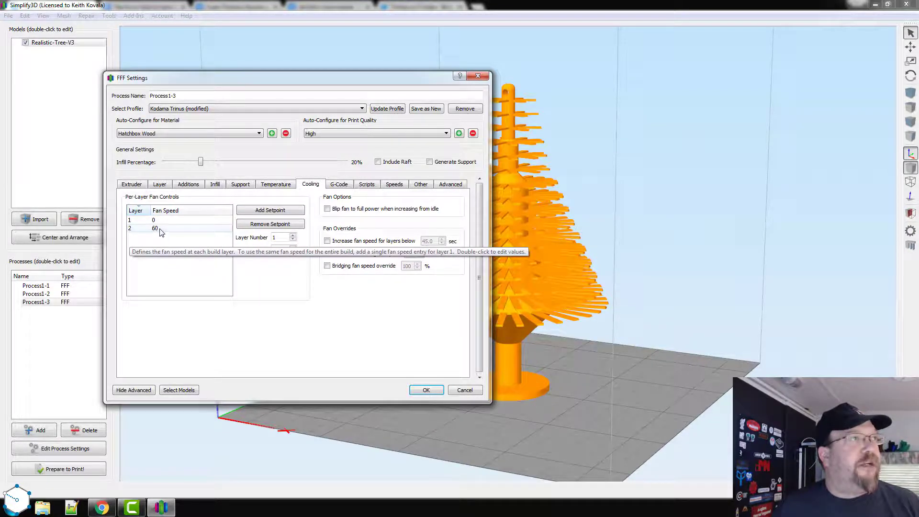
double_click(138, 229)
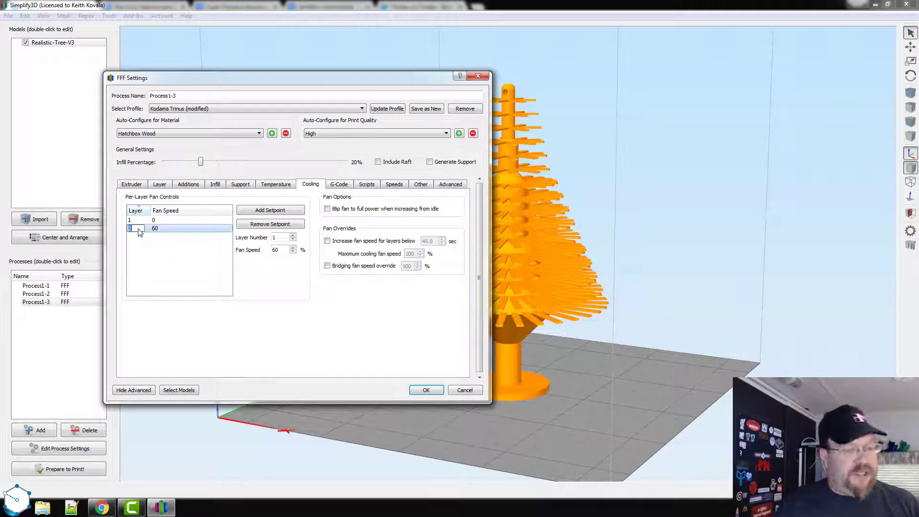
type("35")
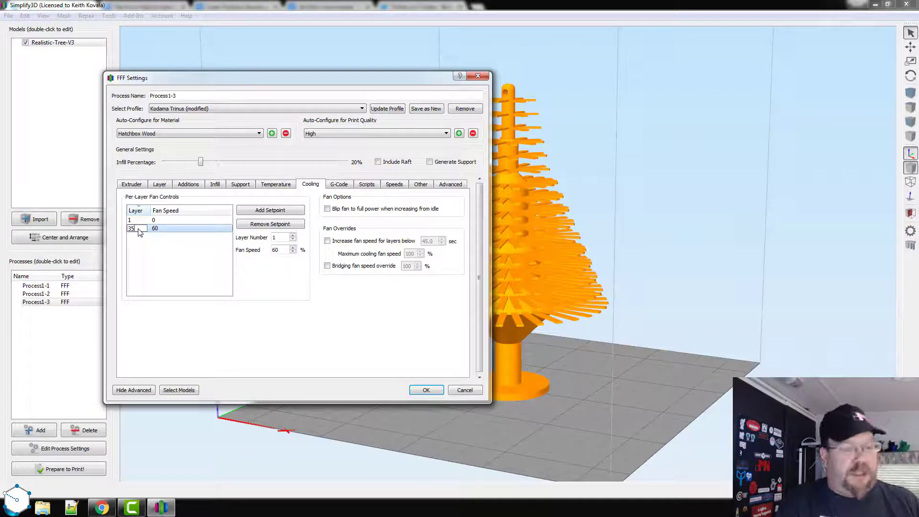
key("ctrl+z")
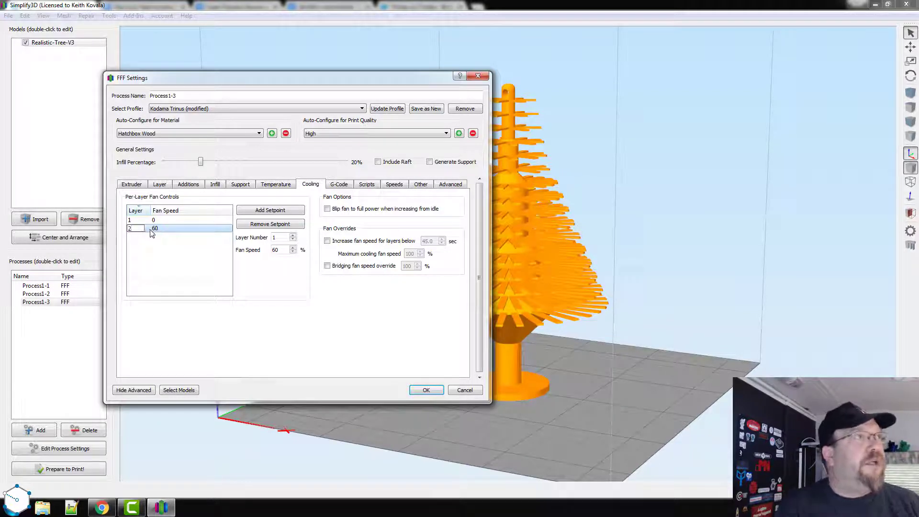
double_click(154, 230)
type("1")
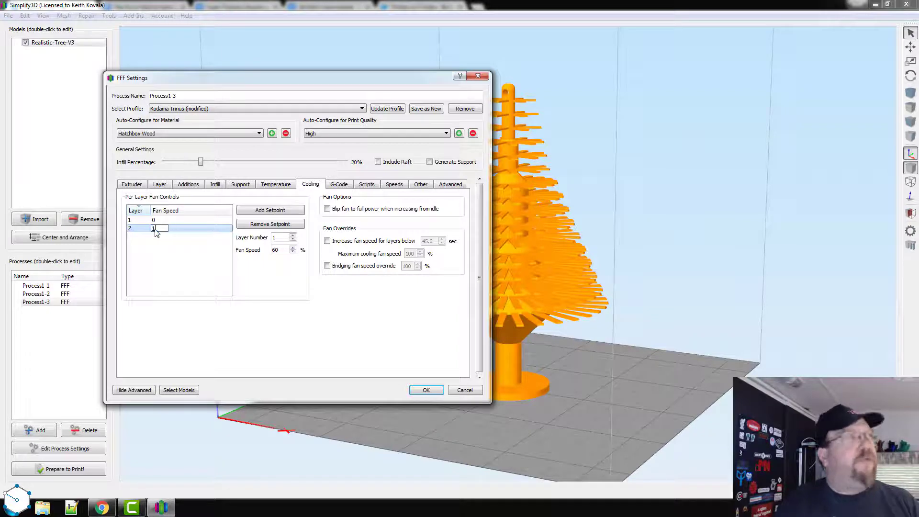
type("00")
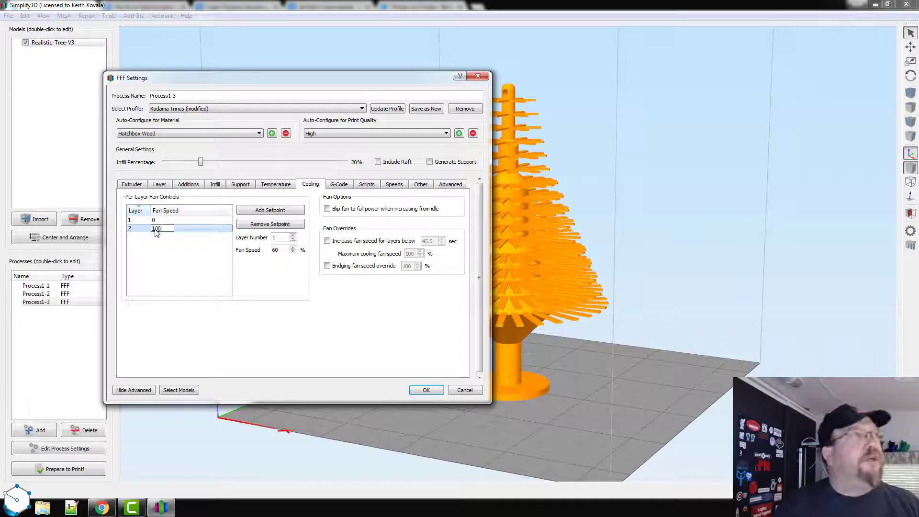
- Review Process1-3's G-Code, Scripts, Speeds, Other and Advanced settings
left_click(339, 187)
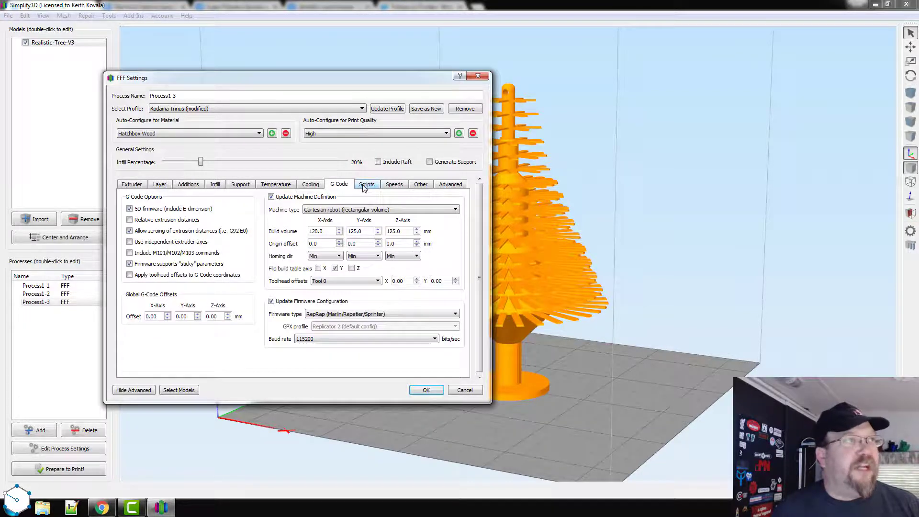
left_click(365, 188)
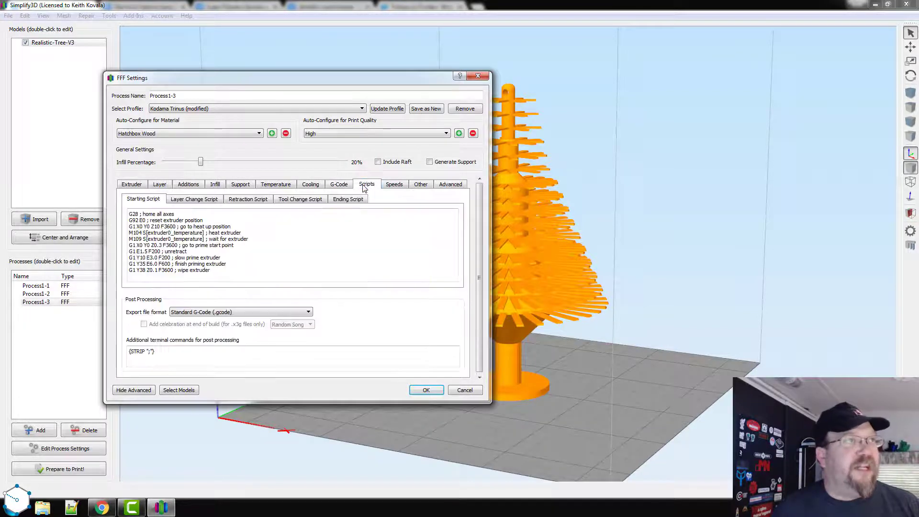
left_click(395, 187)
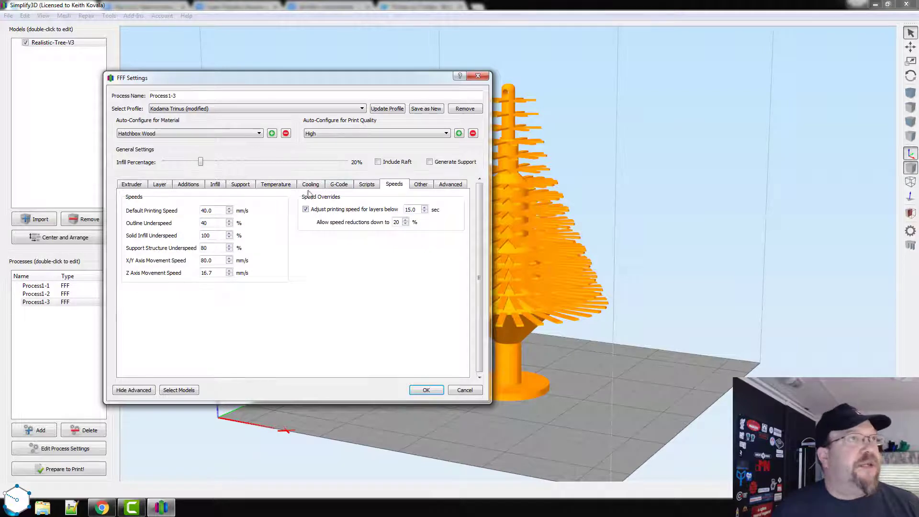
left_click(420, 186)
left_click(448, 187)
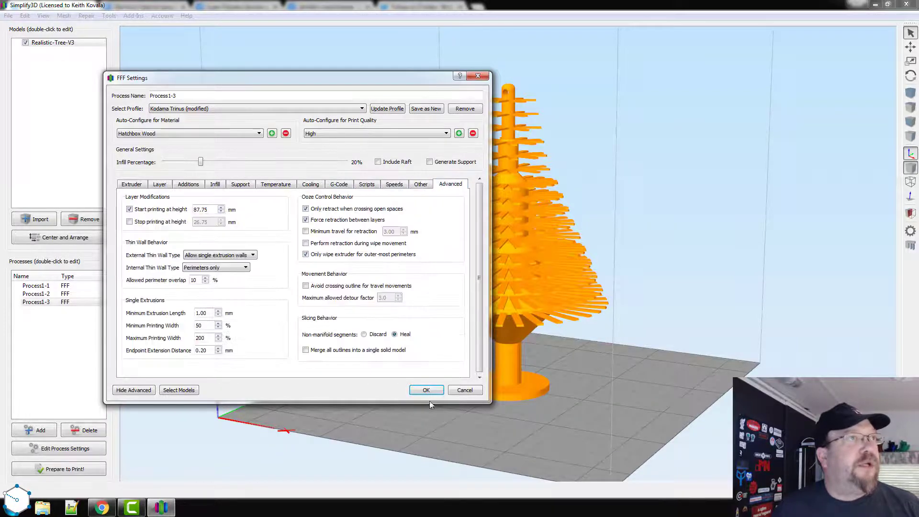
- Accept the Process1-3 settings and slice the tree with all three processes selected
left_click(424, 390)
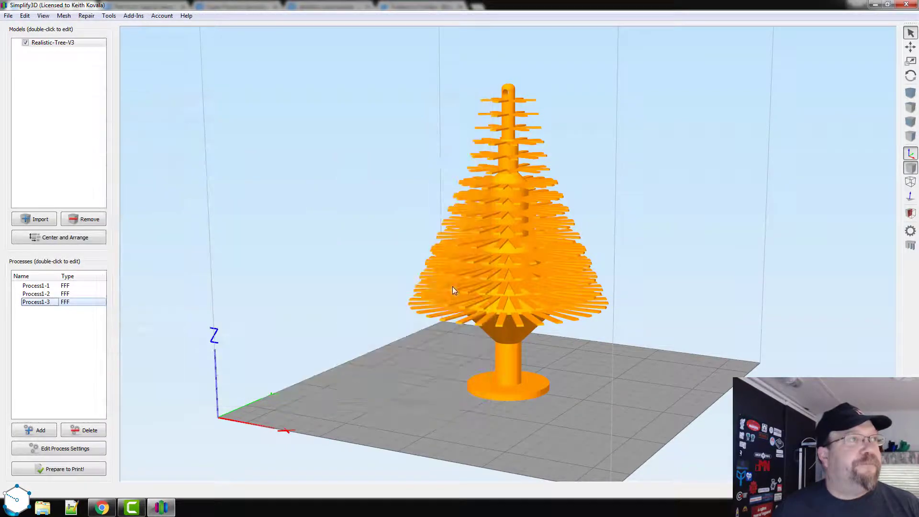
left_click(40, 473)
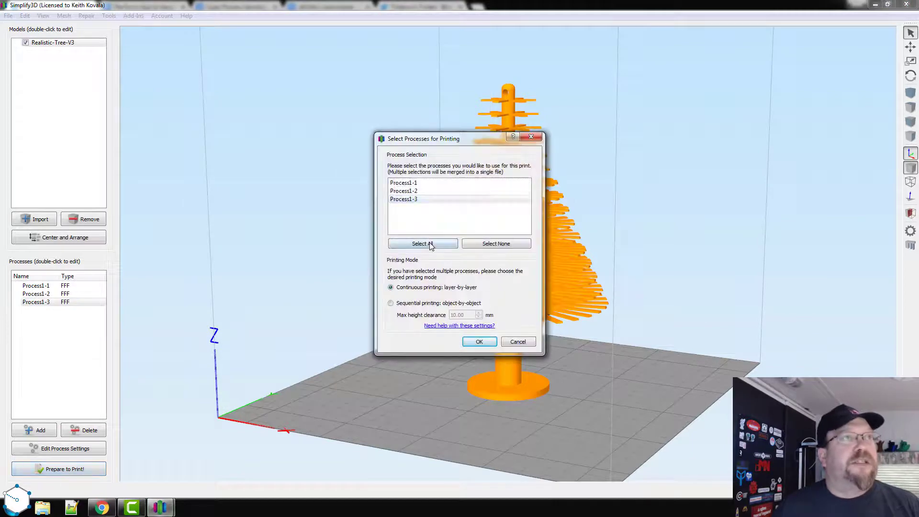
left_click(431, 244)
left_click(479, 341)
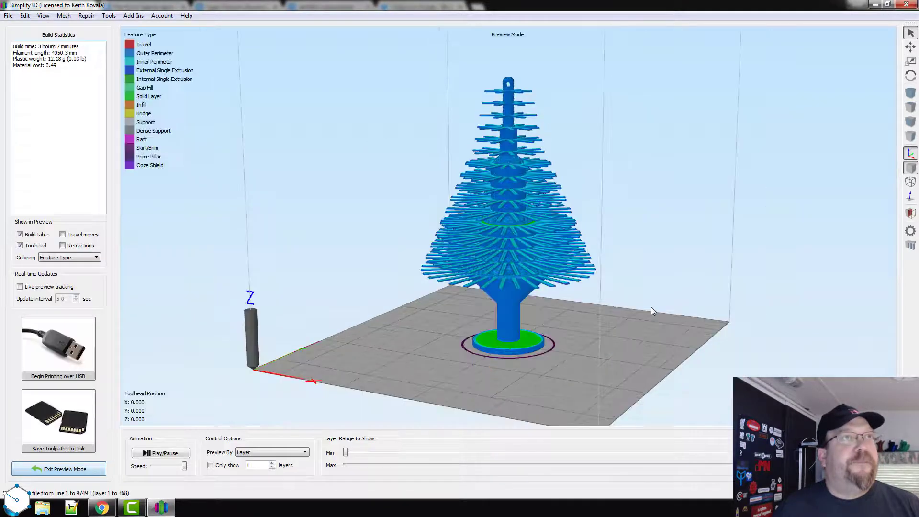
- Tilt and zoom the toolpath preview to look down on the tree
left_click_drag(651, 311, 586, 261)
scroll(584, 296, "up", 4)
scroll(644, 283, "down", 2)
scroll(585, 261, "up", 2)
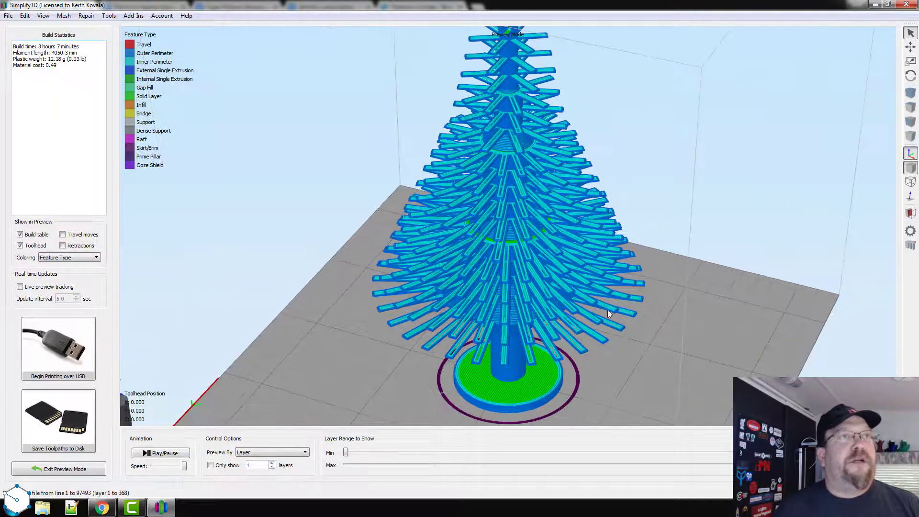
scroll(587, 297, "up", 2)
scroll(379, 339, "up", 1)
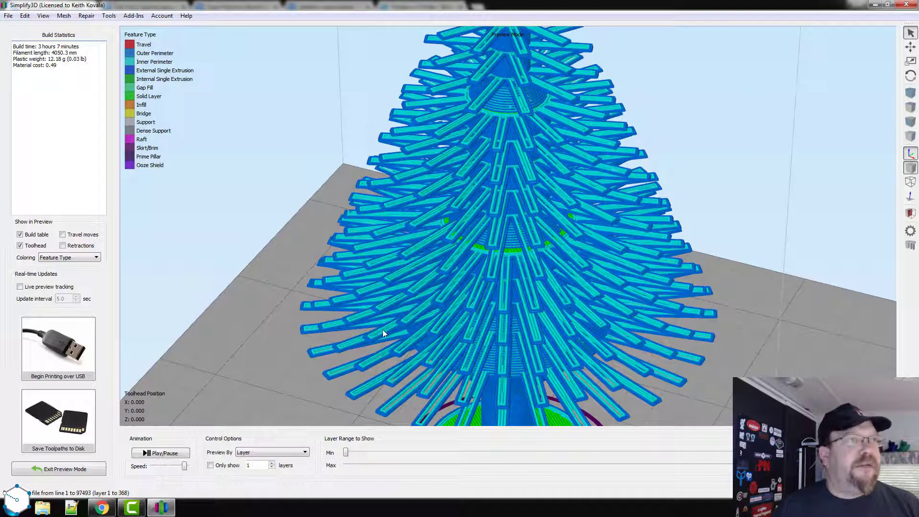
- Show a single layer and inspect layer 141's honeycomb core and perimeter-only branches
left_click(210, 465)
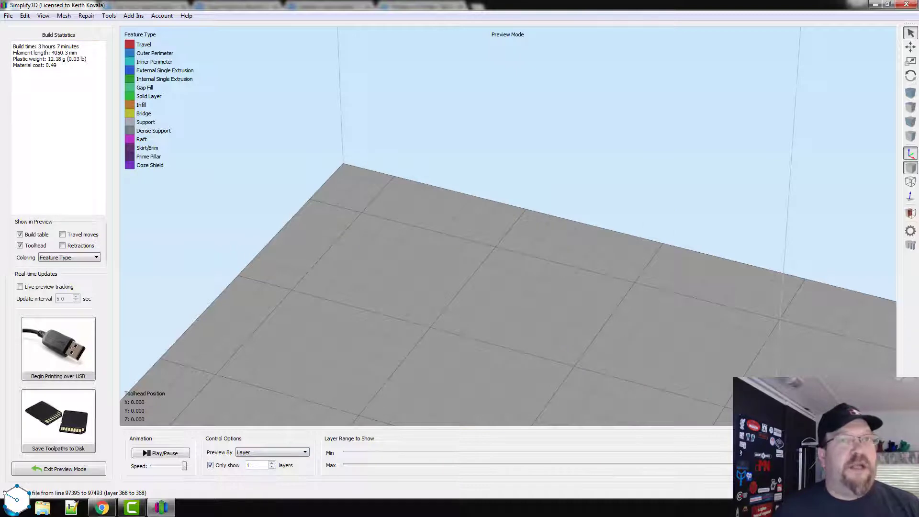
left_click_drag(775, 464, 652, 474)
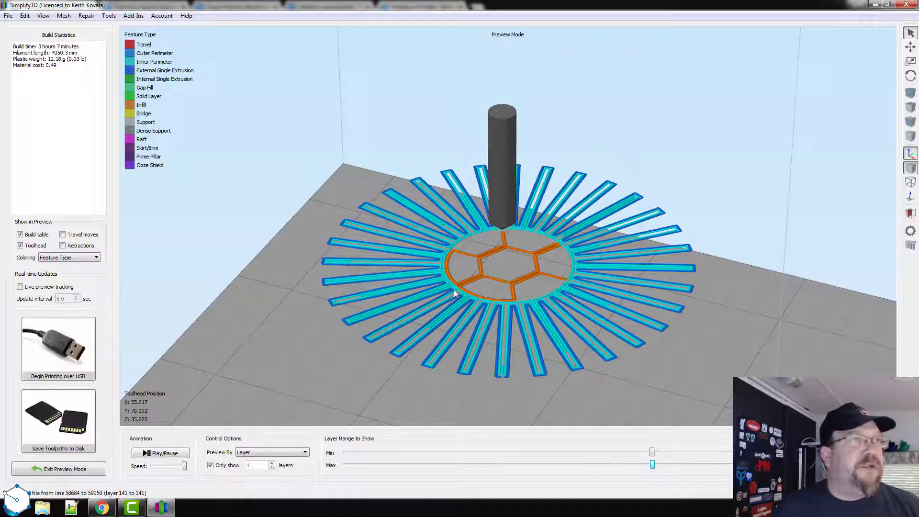
scroll(421, 326, "up", 3)
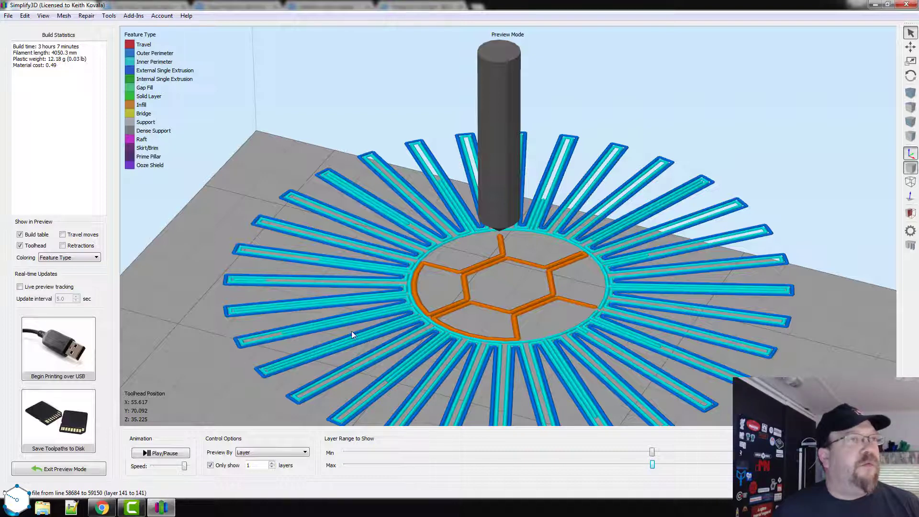
scroll(363, 328, "down", 4)
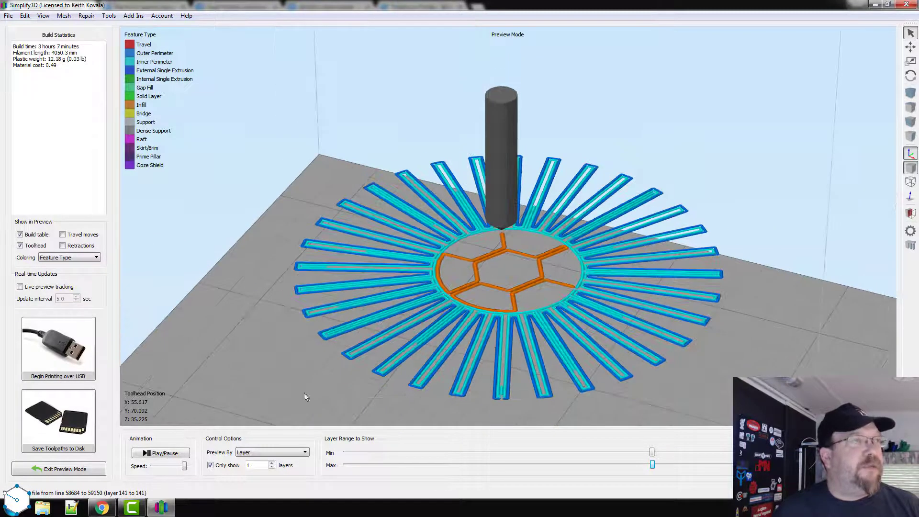
- Leave the preview and set Process1-2's perimeter shells to 2
left_click(64, 470)
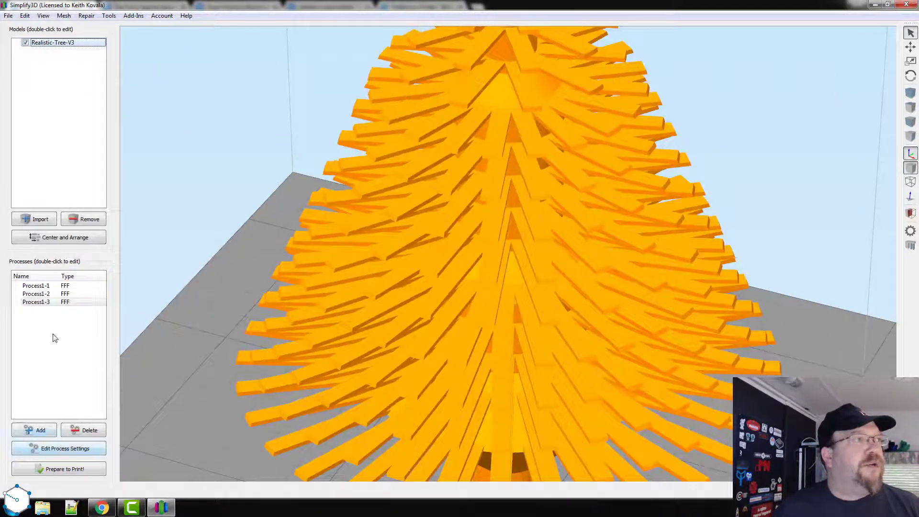
double_click(48, 293)
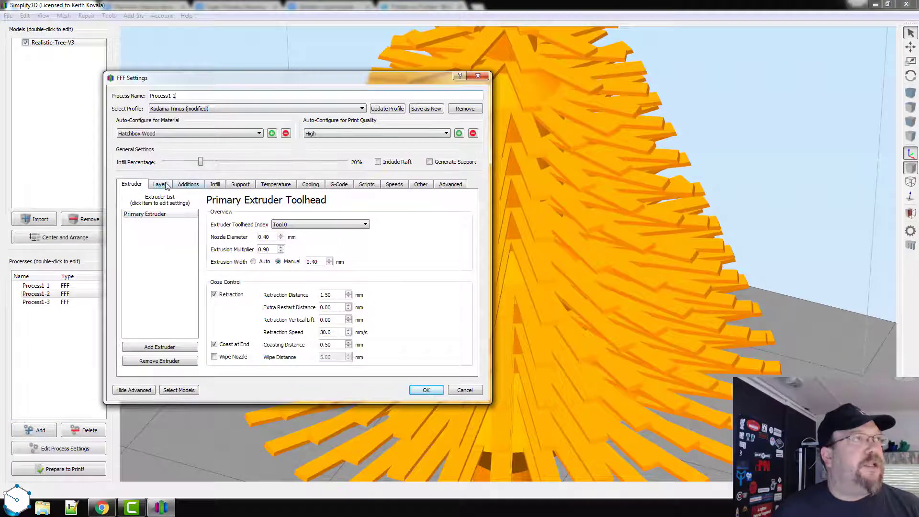
left_click(161, 184)
left_click(231, 266)
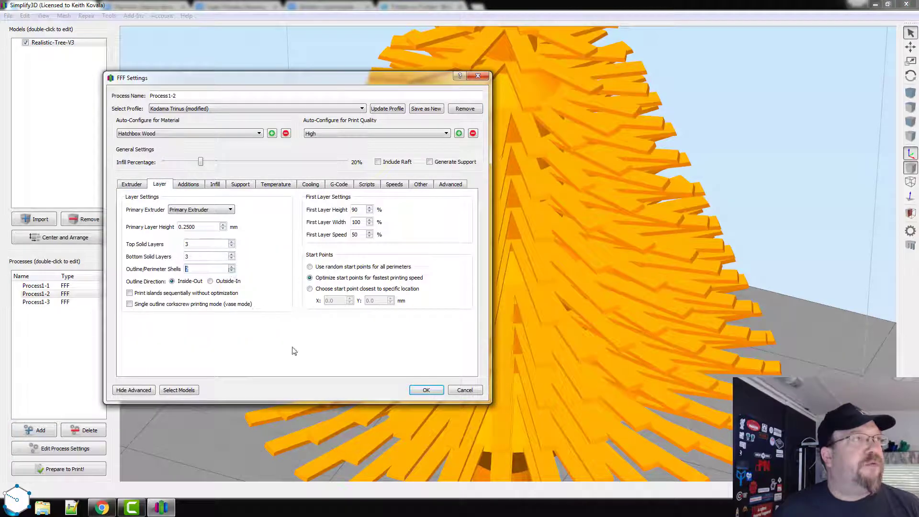
left_click(439, 391)
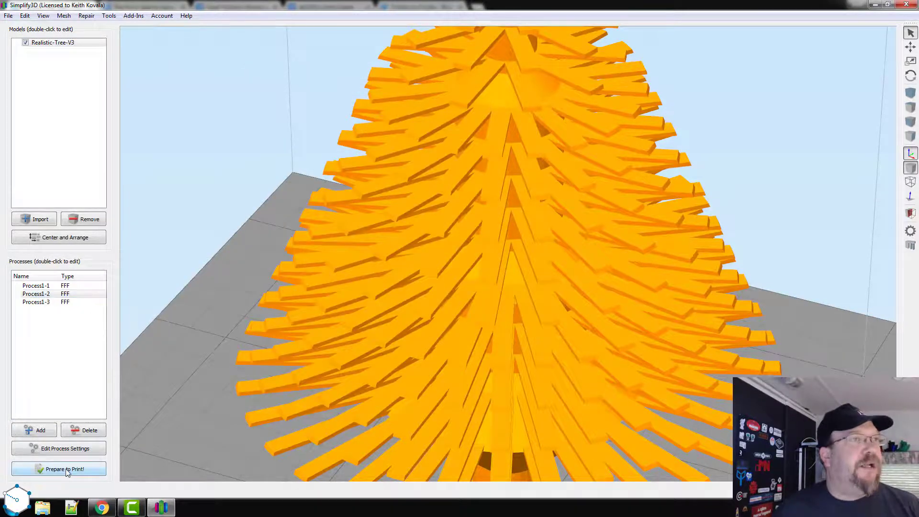
- Re-slice with all three processes and inspect layer 157 of the preview
left_click(67, 468)
left_click(447, 244)
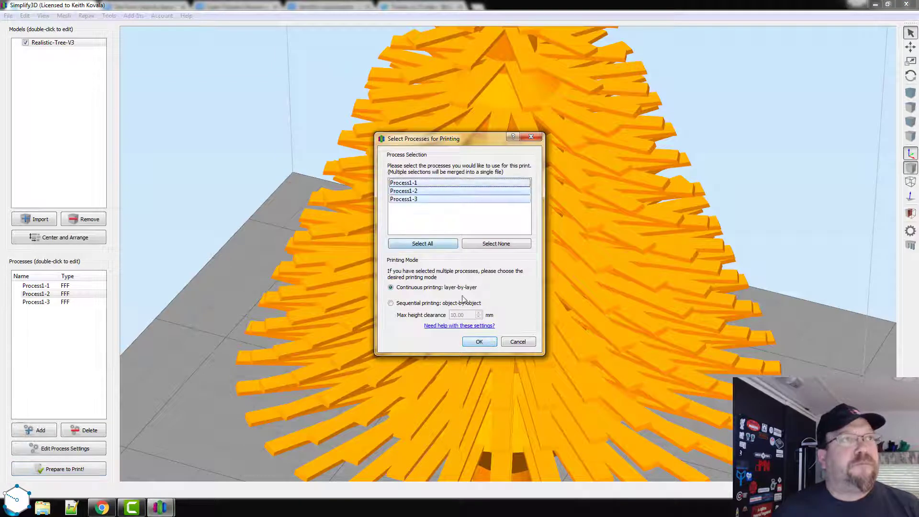
left_click(479, 341)
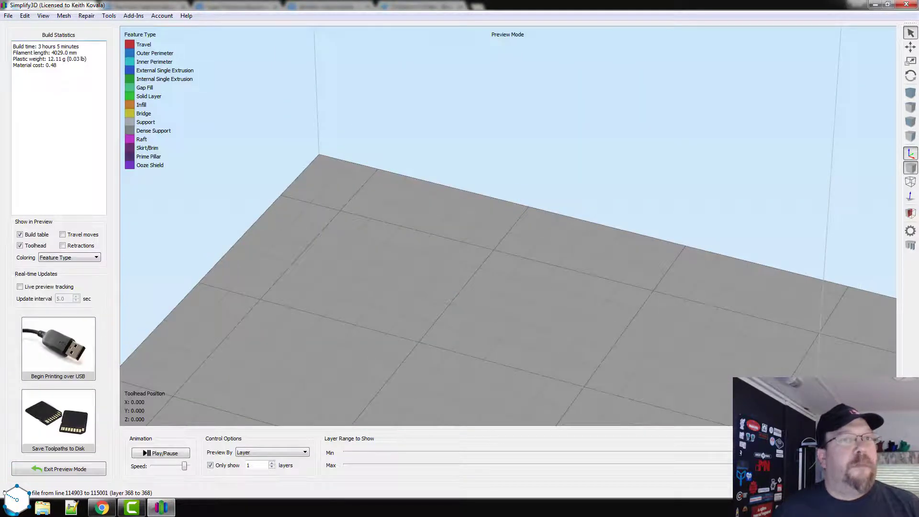
left_click_drag(727, 465, 663, 469)
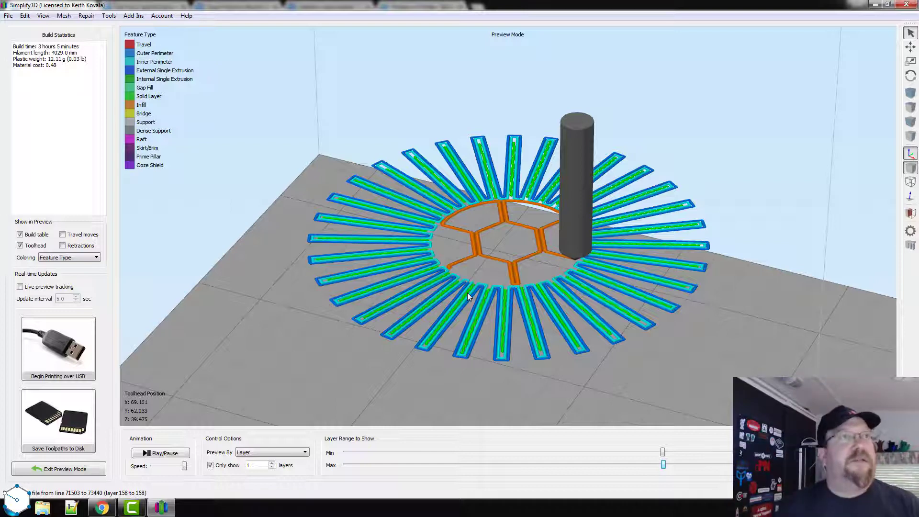
- Return to the model view and raise Process1-2's perimeter shells back to 3
left_click(93, 471)
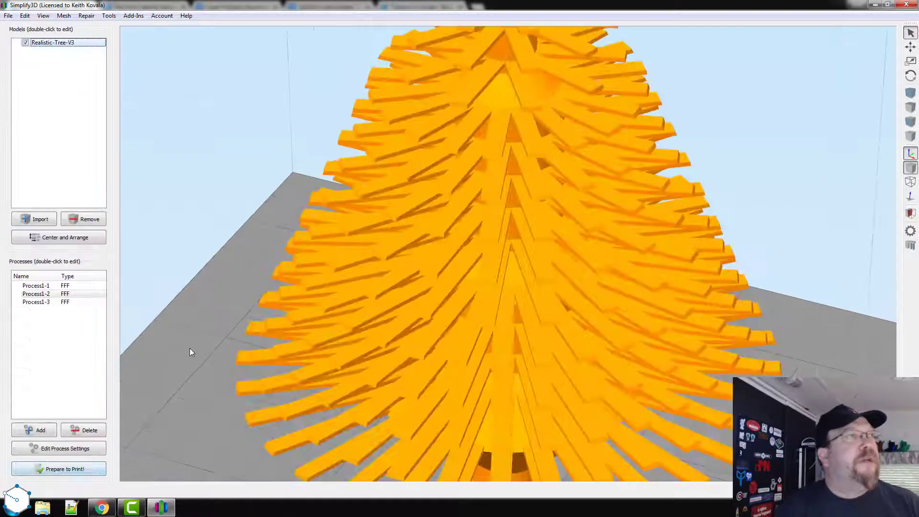
left_click(65, 448)
left_click(165, 184)
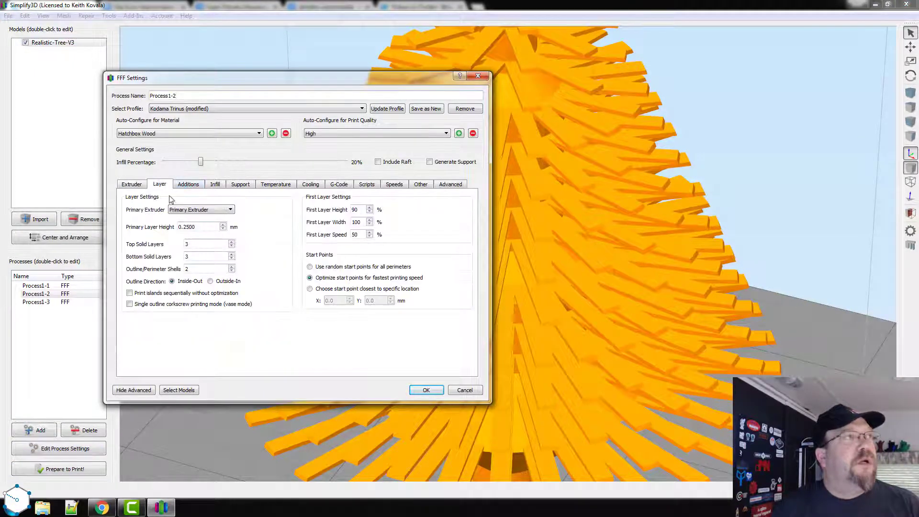
left_click(231, 266)
left_click(423, 390)
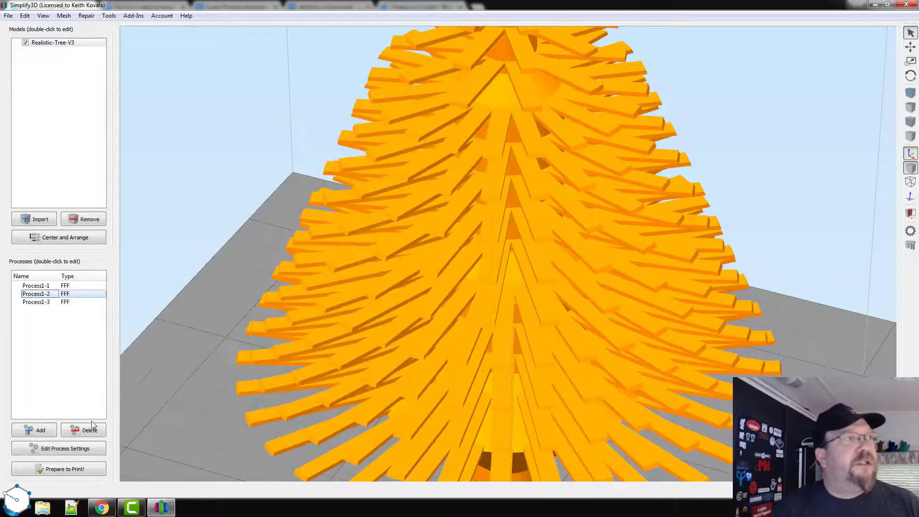
- Re-slice with all three processes and inspect layer 125 of the preview
left_click(78, 469)
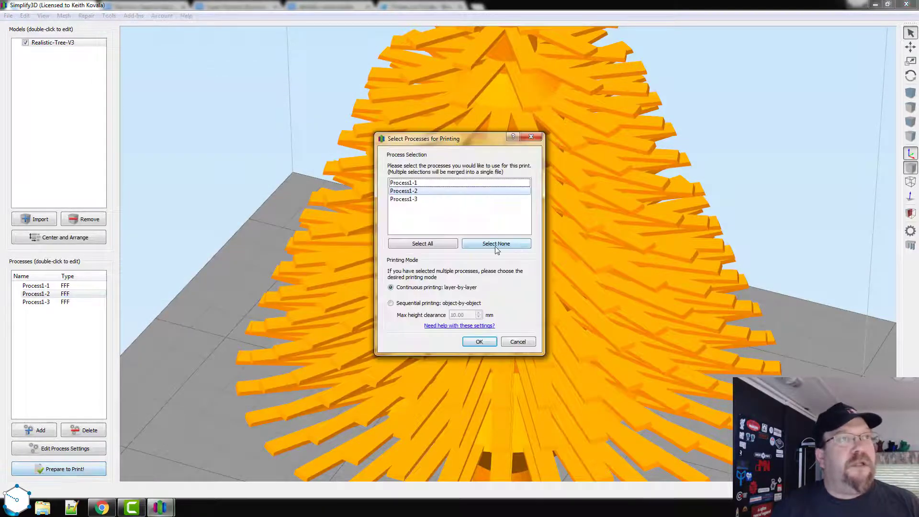
left_click(433, 243)
left_click(479, 341)
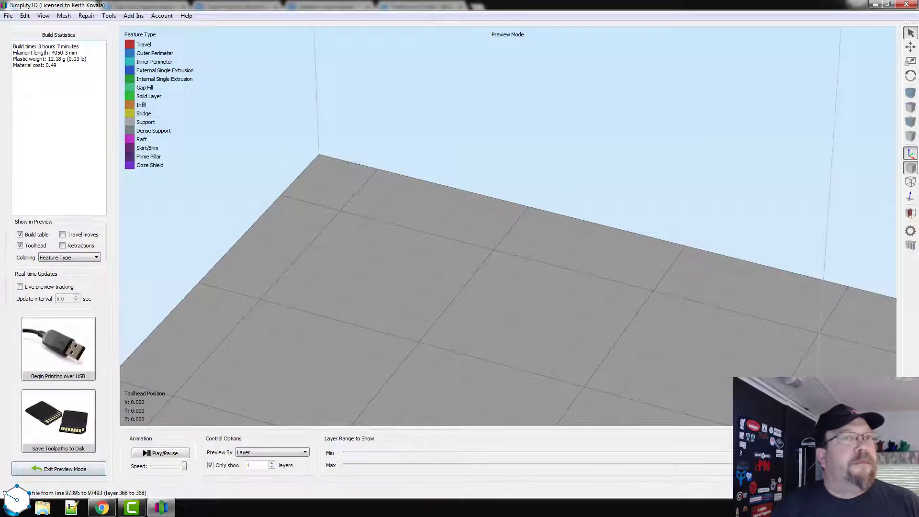
left_click_drag(732, 464, 625, 465)
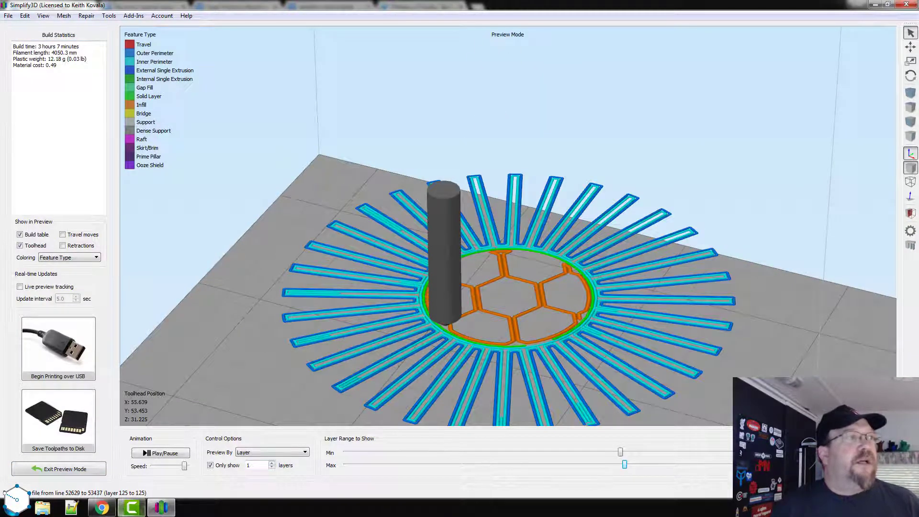
- Compare with the designer's sliced-layer image on the Thingiverse Realistic Pine Tree page, then return to Simplify3D
left_click(102, 508)
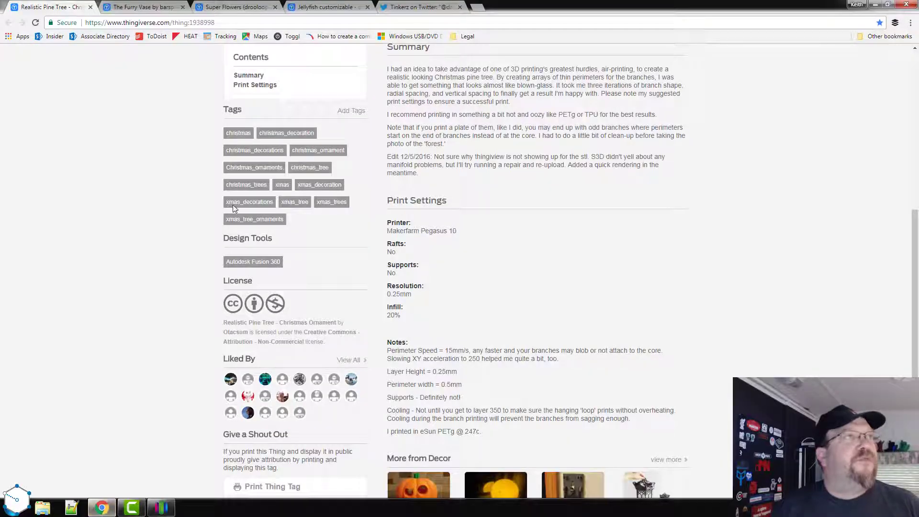
scroll(398, 224, "up", 8)
left_click(435, 356)
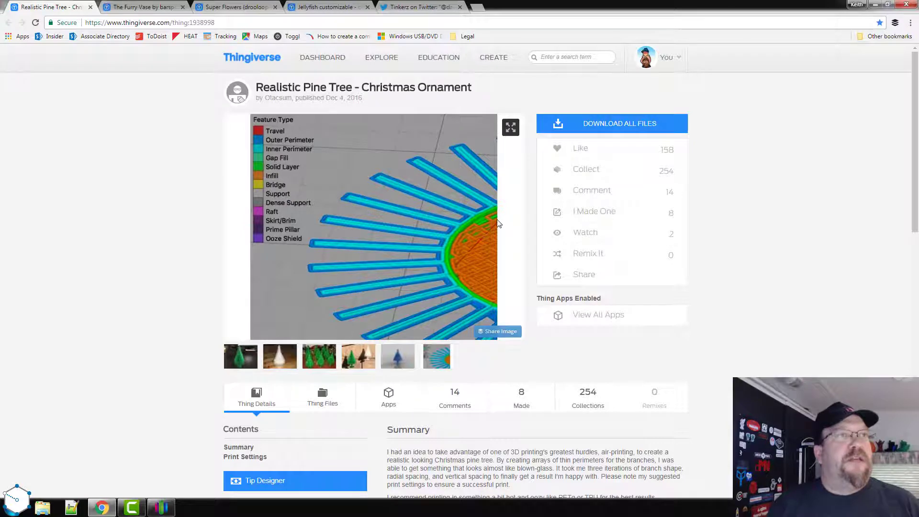
scroll(501, 156, "down", 4)
scroll(468, 242, "up", 4)
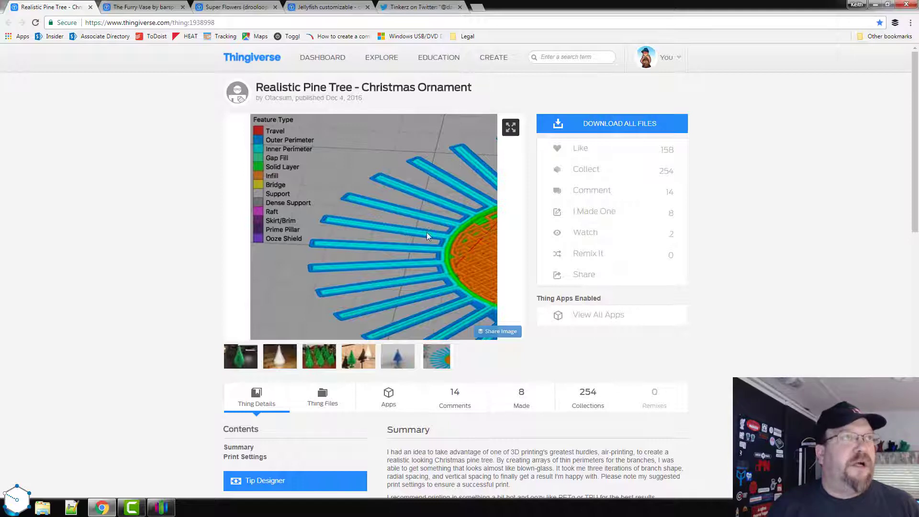
scroll(437, 278, "down", 2)
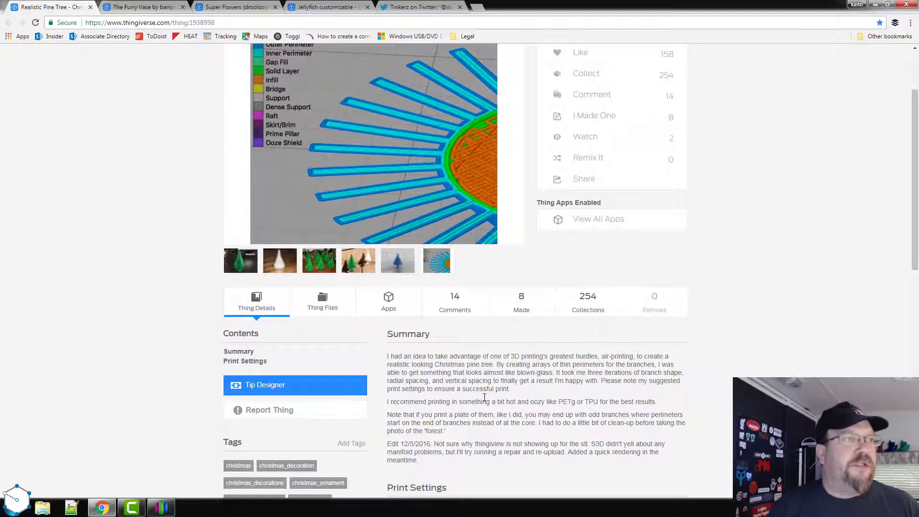
scroll(480, 355, "up", 2)
key("alt+Tab")
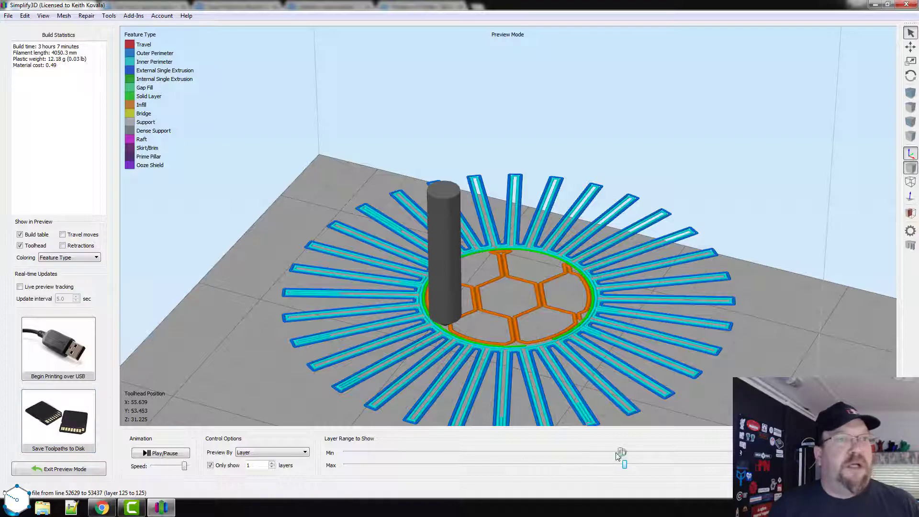
- Drag the layer slider fully left to show layer 1 at the tree's base
left_click_drag(620, 452, 330, 452)
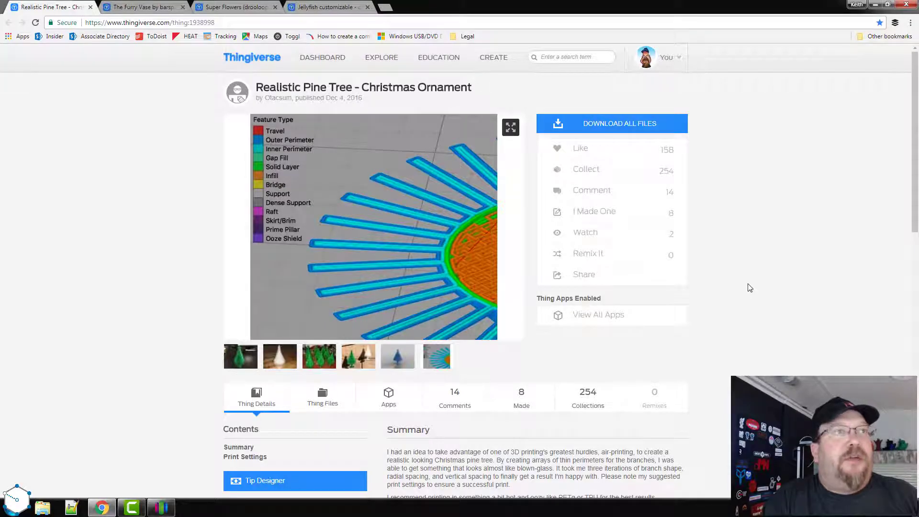